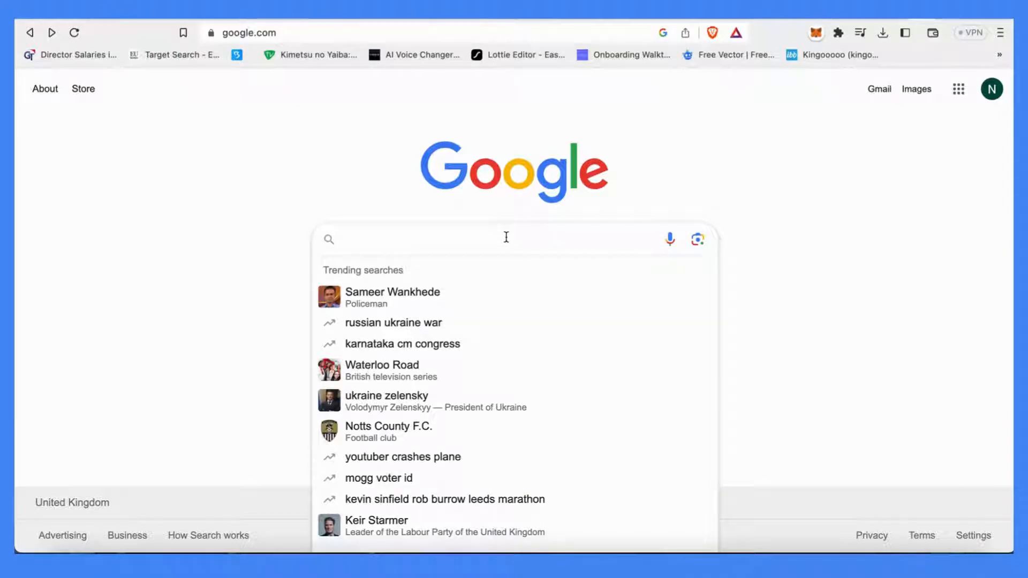
Search Google for previewed.app
text(Pre)
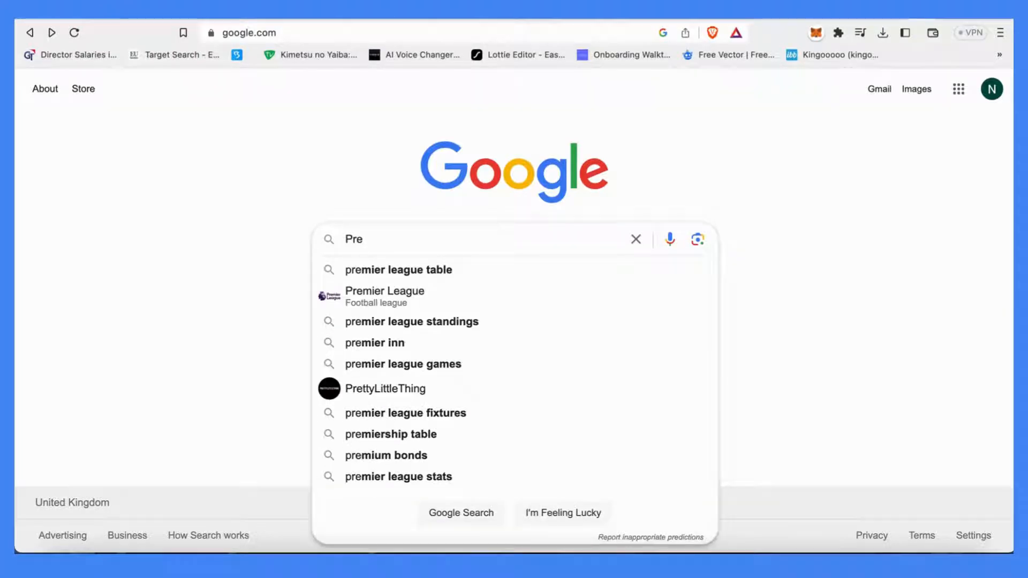
key(BackSpace)
key(BackSpace)
key(BackSpace)
text(previewed)
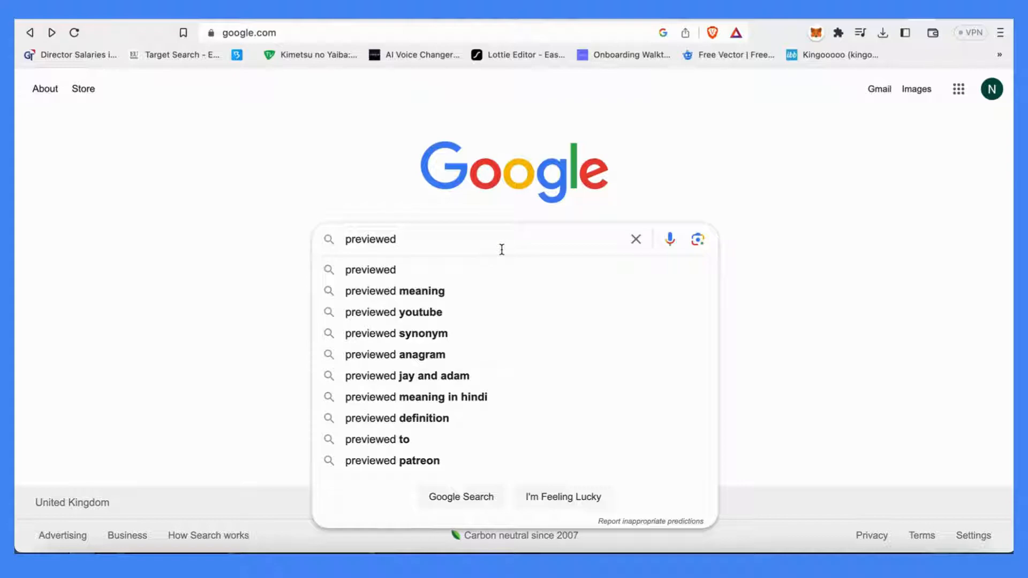
text(.app)
key(Return)
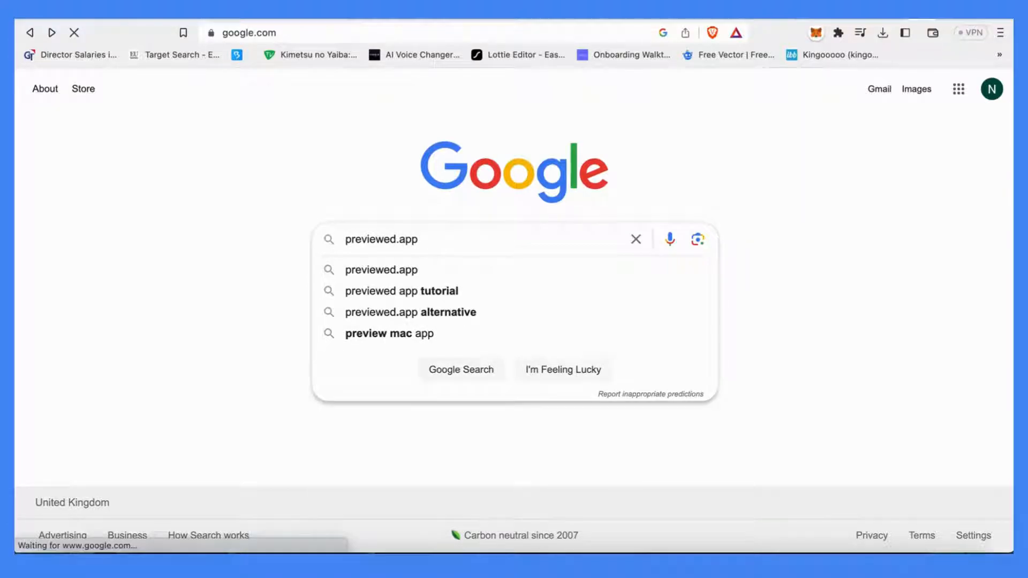
Open the Previewed website from the results and scroll through its homepage features and pricing plans
click(250, 227)
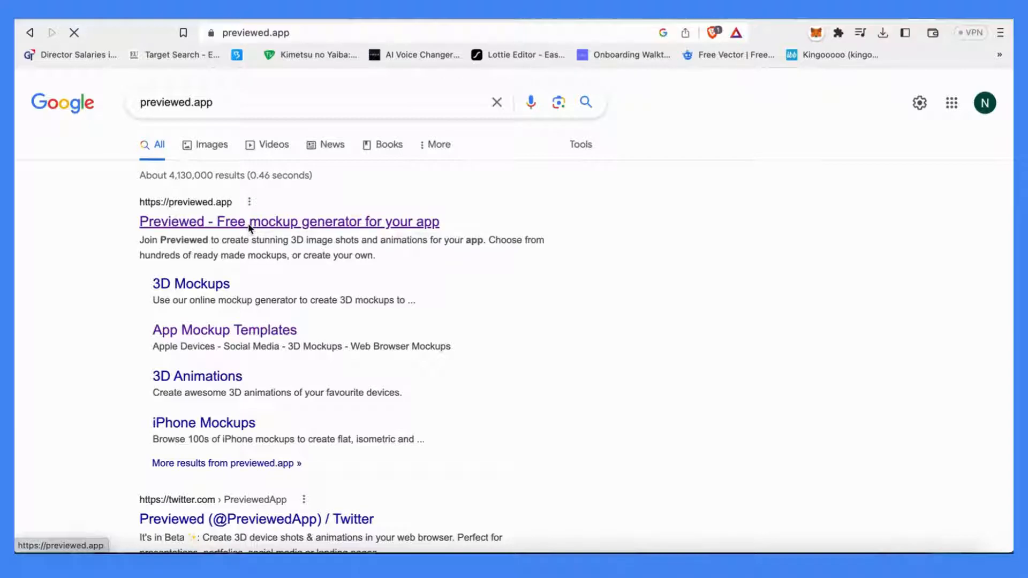
scroll(456, 339, down, 10)
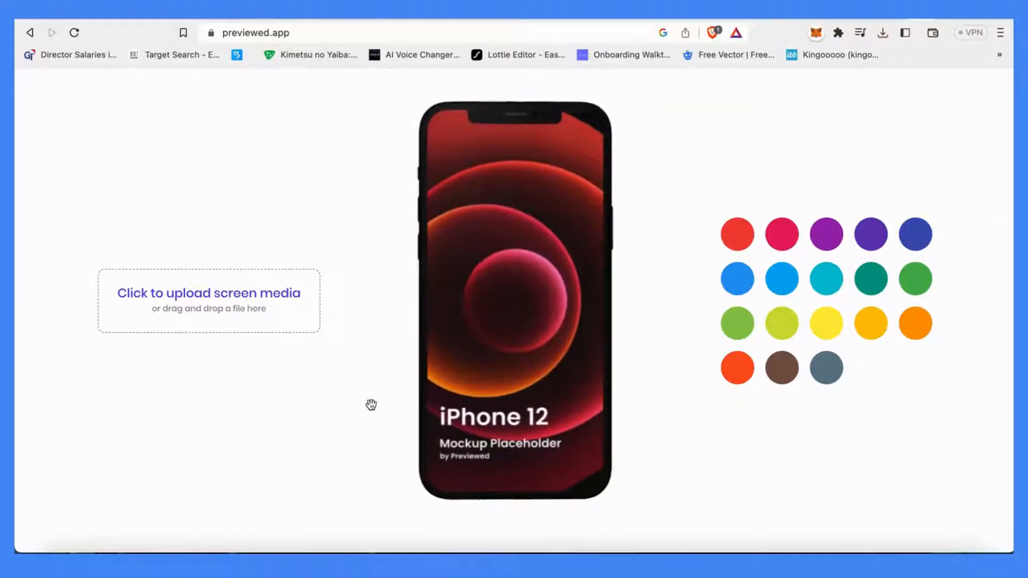
scroll(371, 404, down, 1)
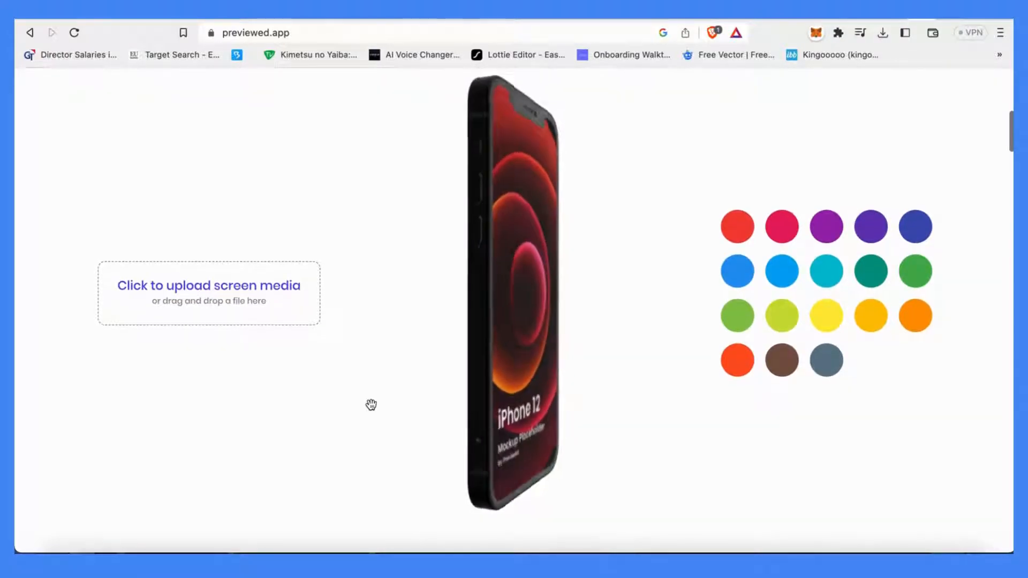
scroll(371, 404, down, 7)
scroll(373, 410, down, 5)
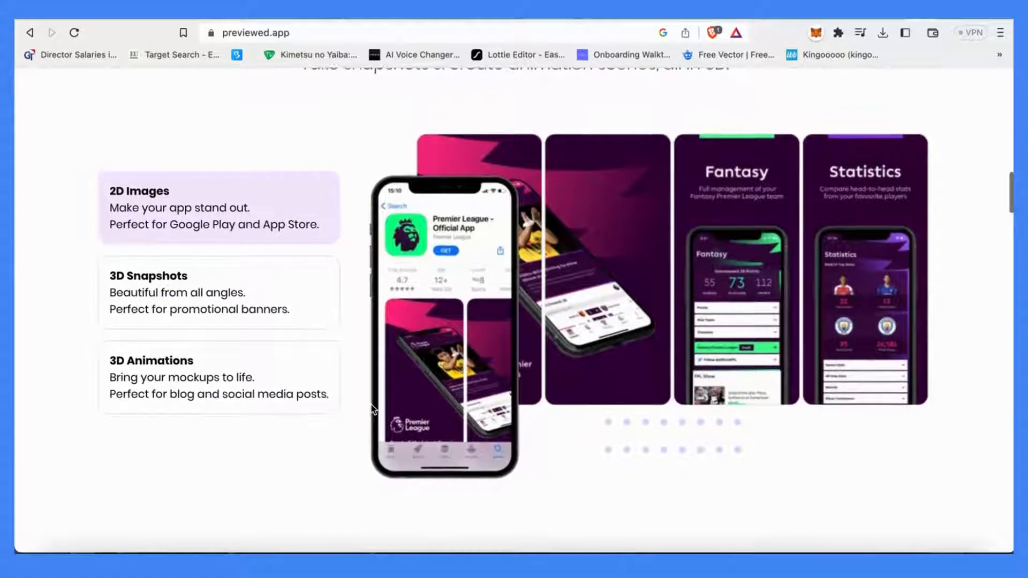
scroll(373, 409, down, 1)
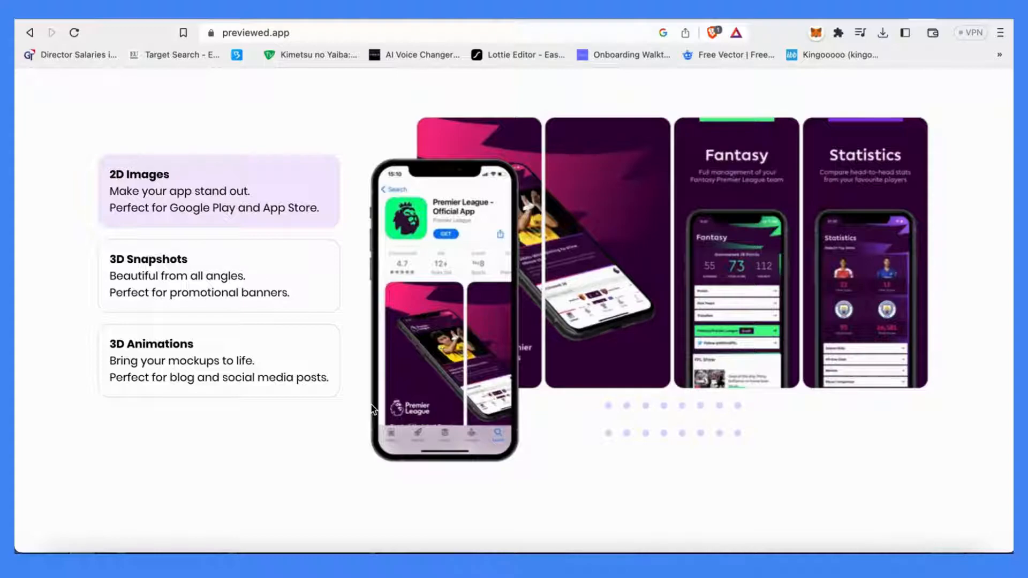
scroll(373, 410, down, 10)
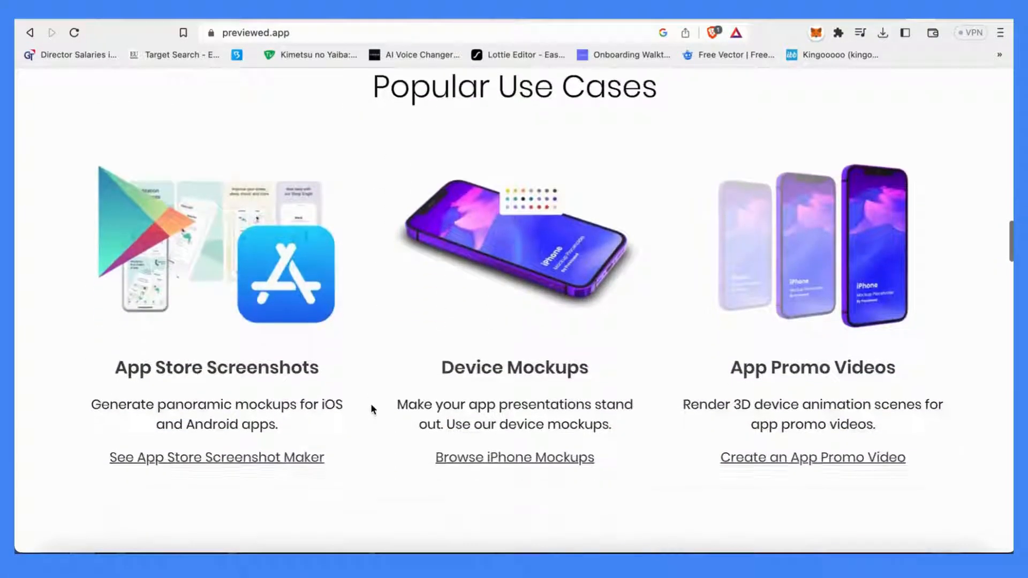
scroll(373, 410, down, 1)
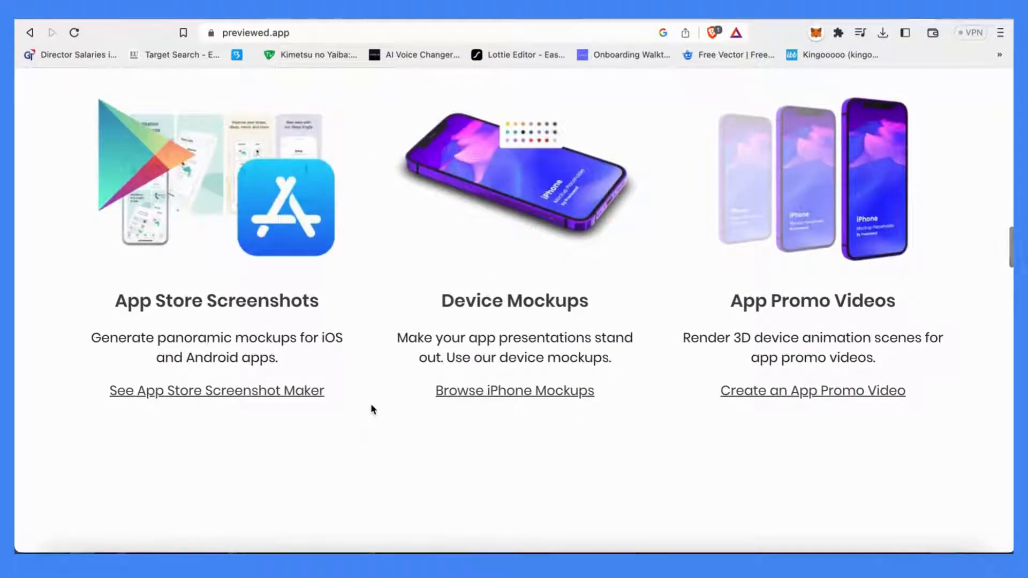
scroll(373, 409, down, 1)
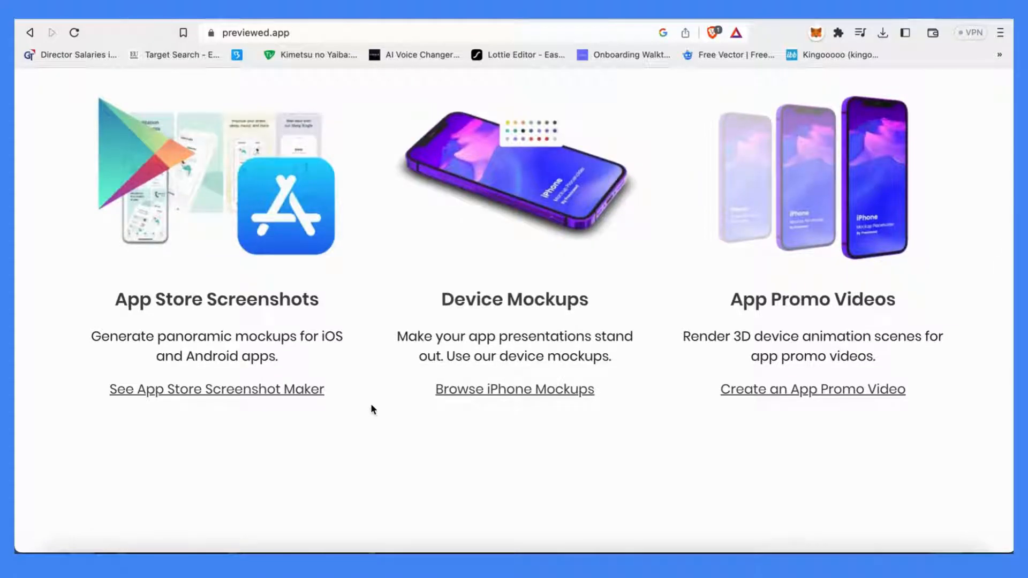
scroll(373, 409, down, 10)
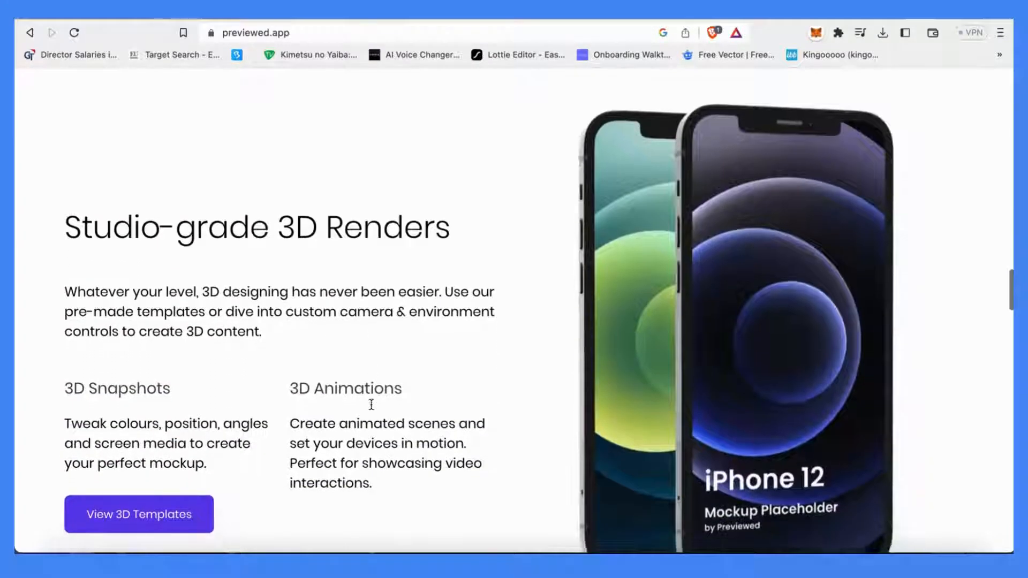
scroll(373, 409, down, 6)
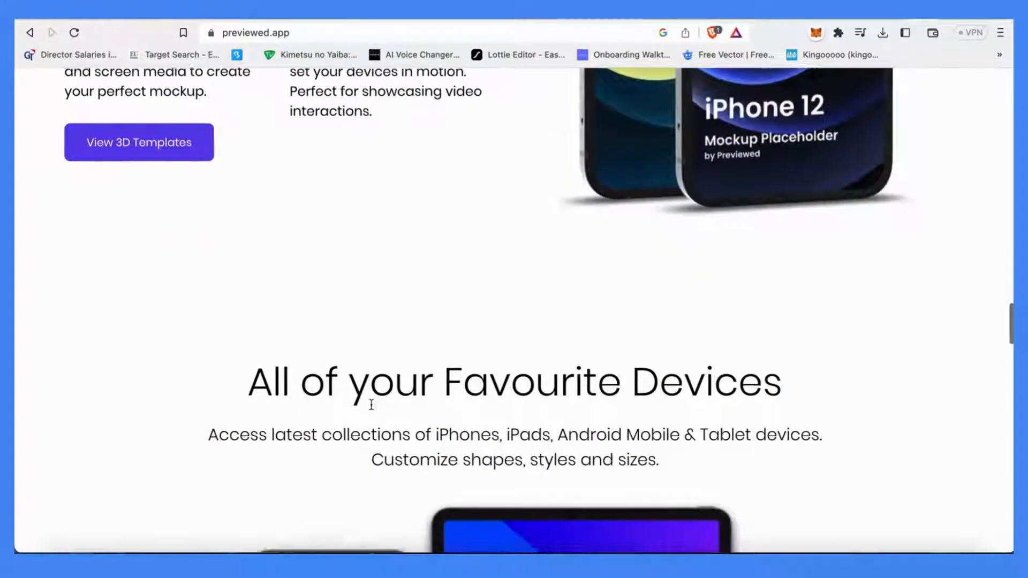
scroll(373, 409, down, 10)
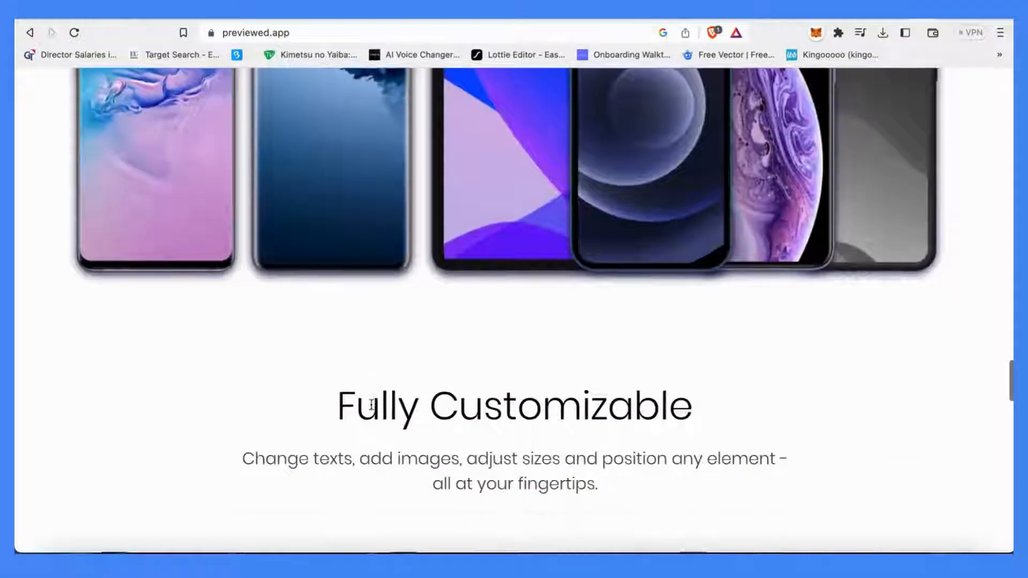
scroll(373, 410, down, 9)
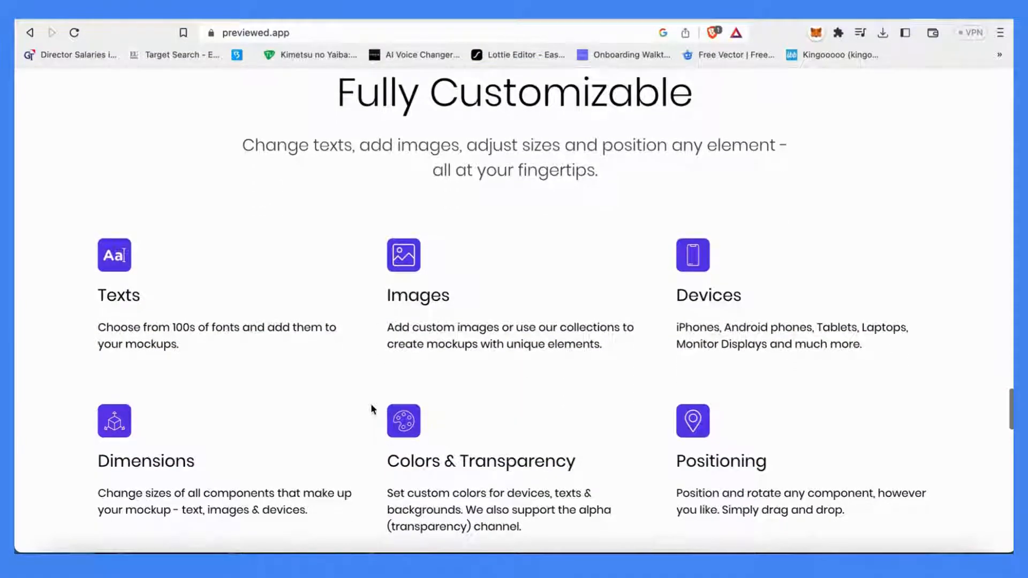
scroll(373, 410, down, 9)
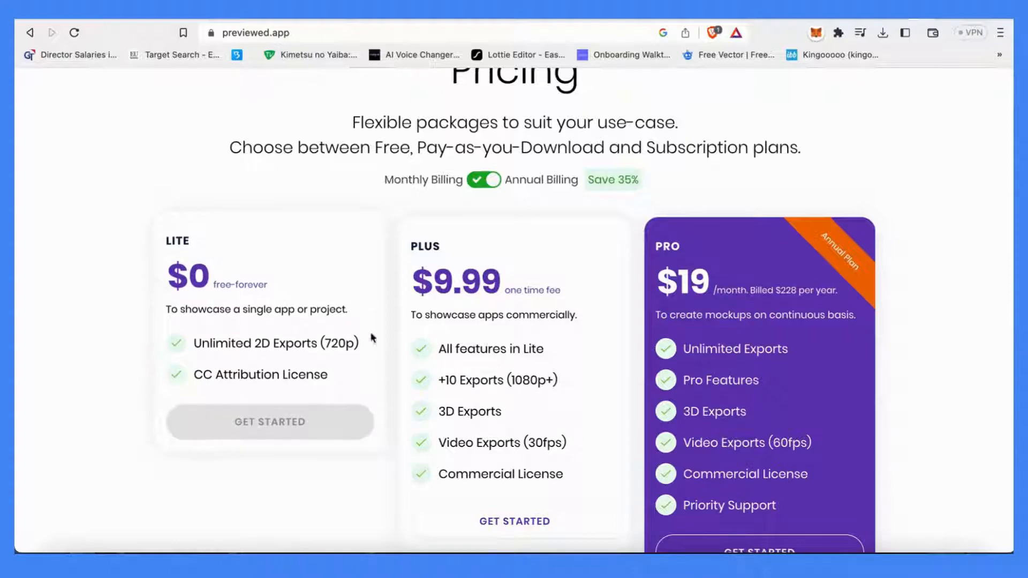
scroll(413, 473, down, 2)
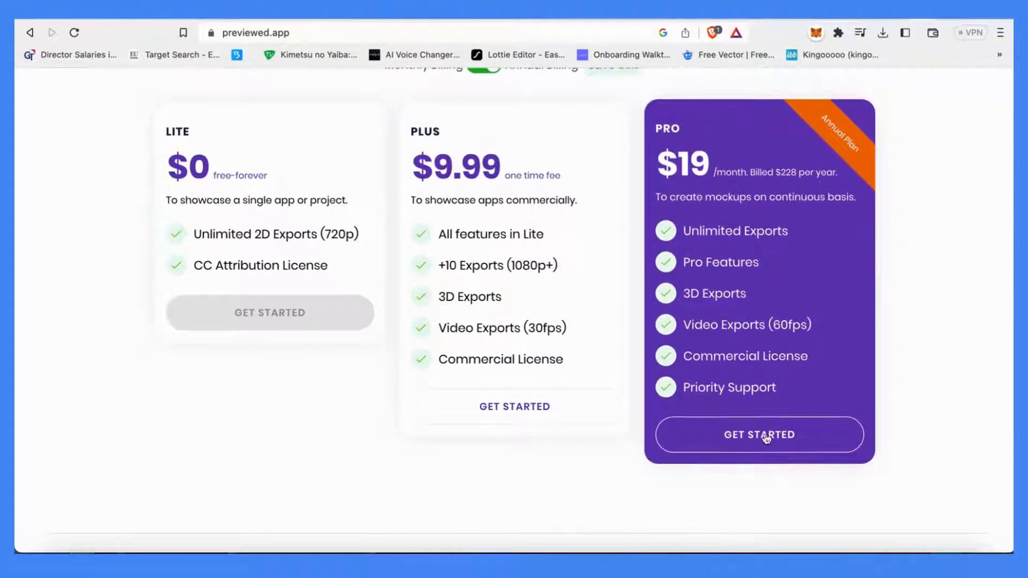
scroll(628, 434, down, 10)
scroll(628, 434, up, 15)
scroll(628, 439, up, 15)
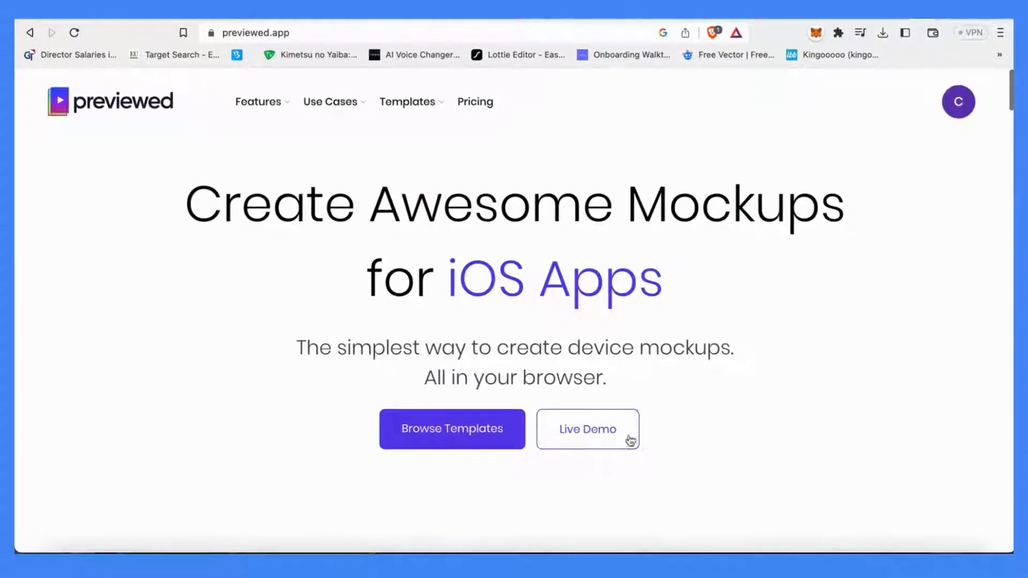
click(483, 432)
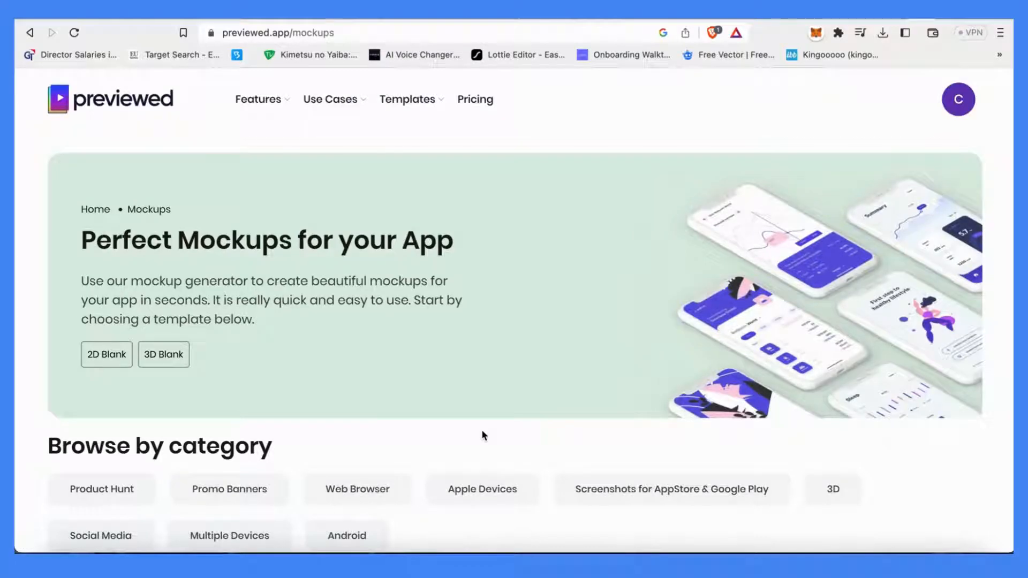
scroll(482, 435, down, 3)
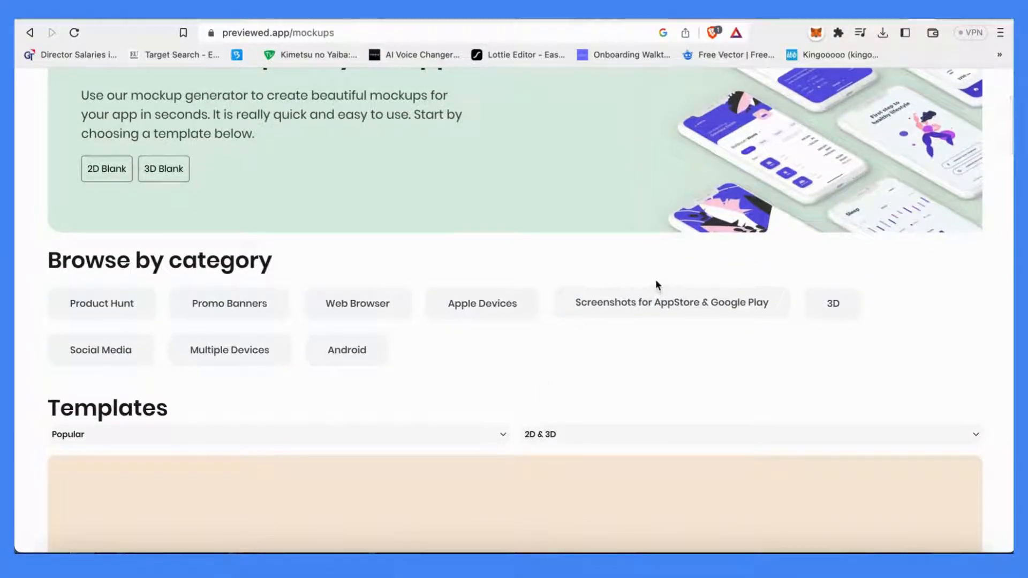
key(super+Left)
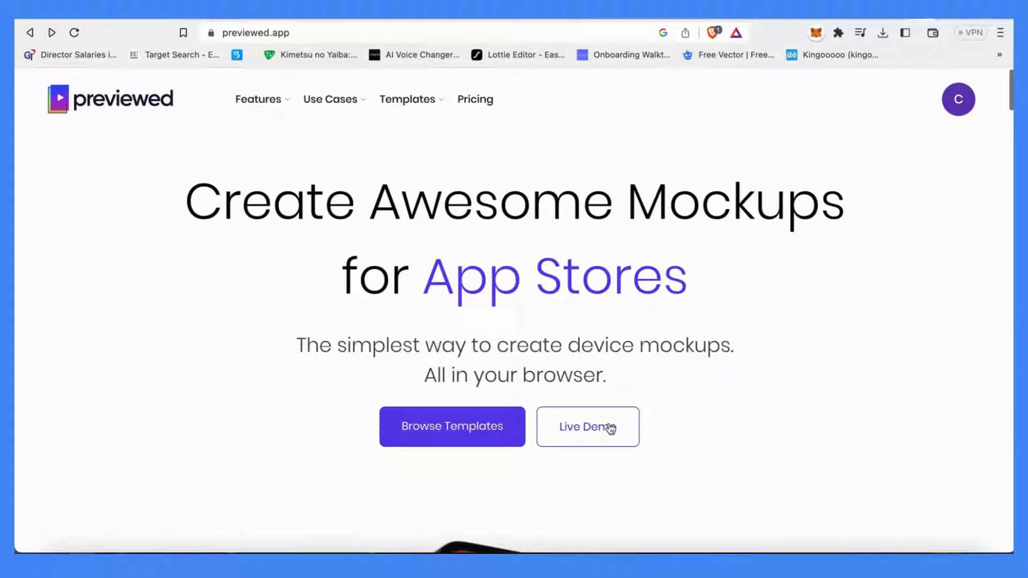
Open the mockup templates page from the Previewed homepage
scroll(610, 428, down, 5)
scroll(608, 422, up, 2)
click(448, 266)
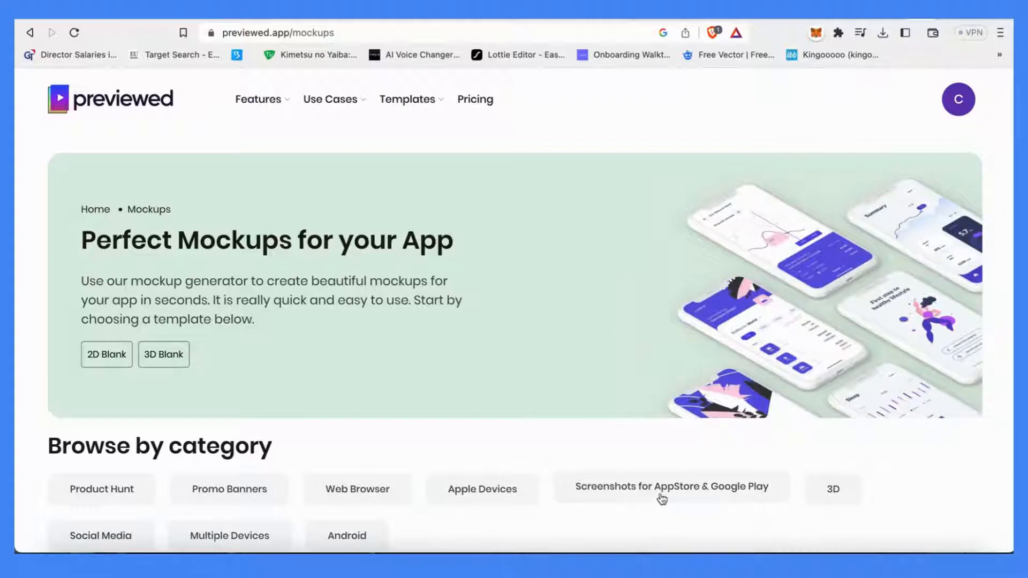
Open the Screenshots for AppStore & Google Play template category
scroll(584, 502, down, 1)
scroll(584, 502, down, 1)
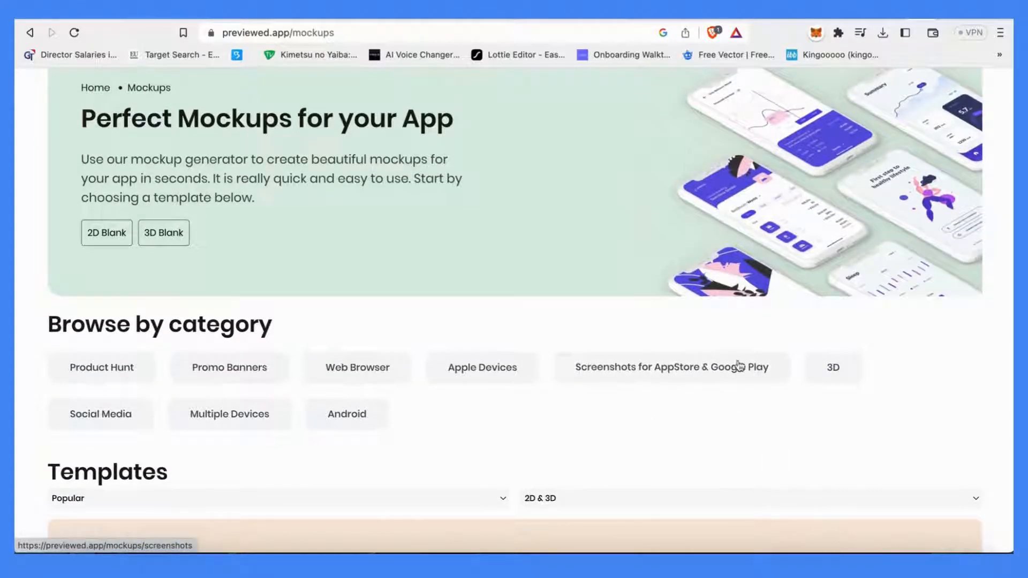
click(677, 367)
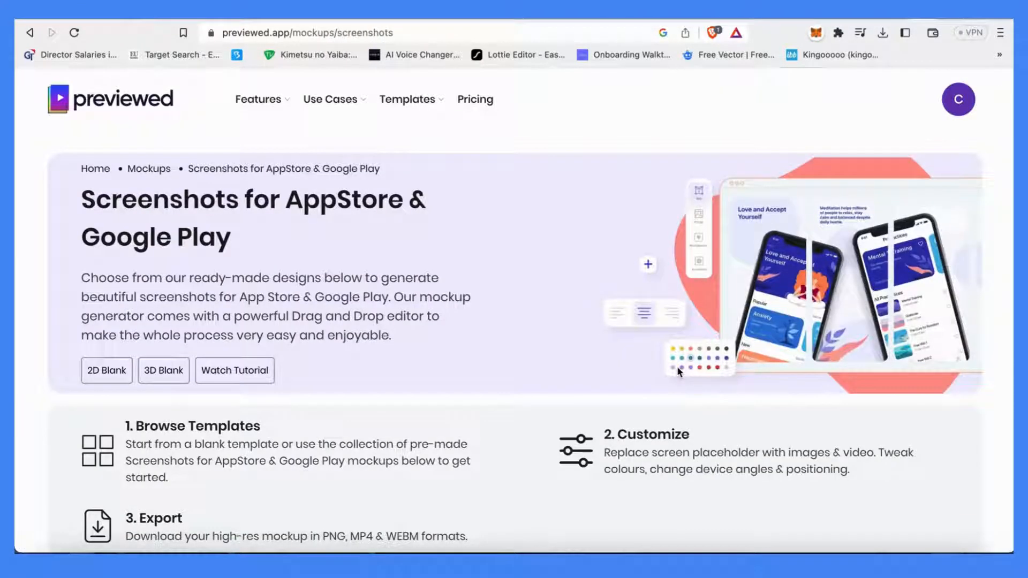
Scroll through the available App Store screenshot templates to compare designs
scroll(677, 366, down, 1)
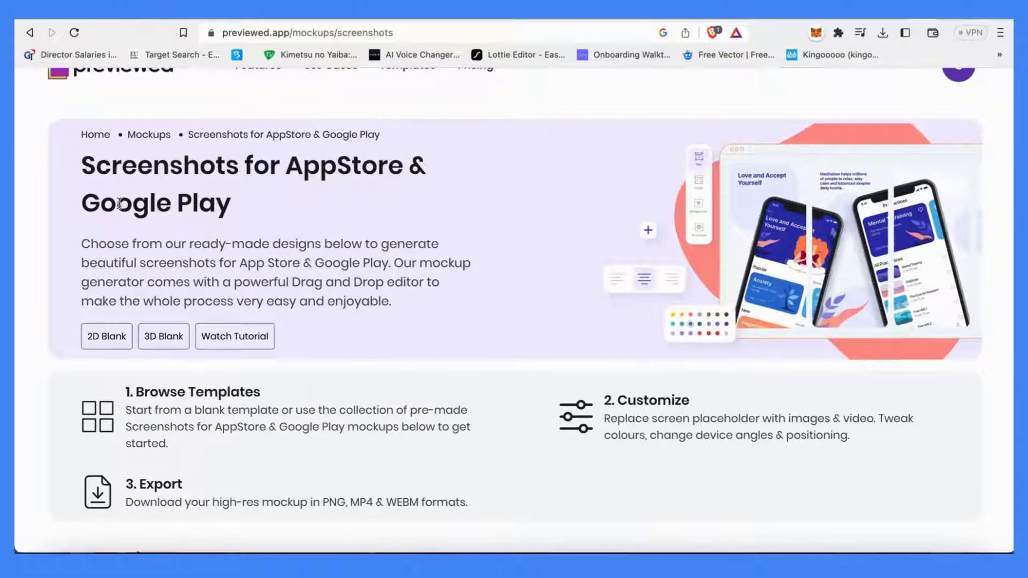
scroll(206, 300, down, 10)
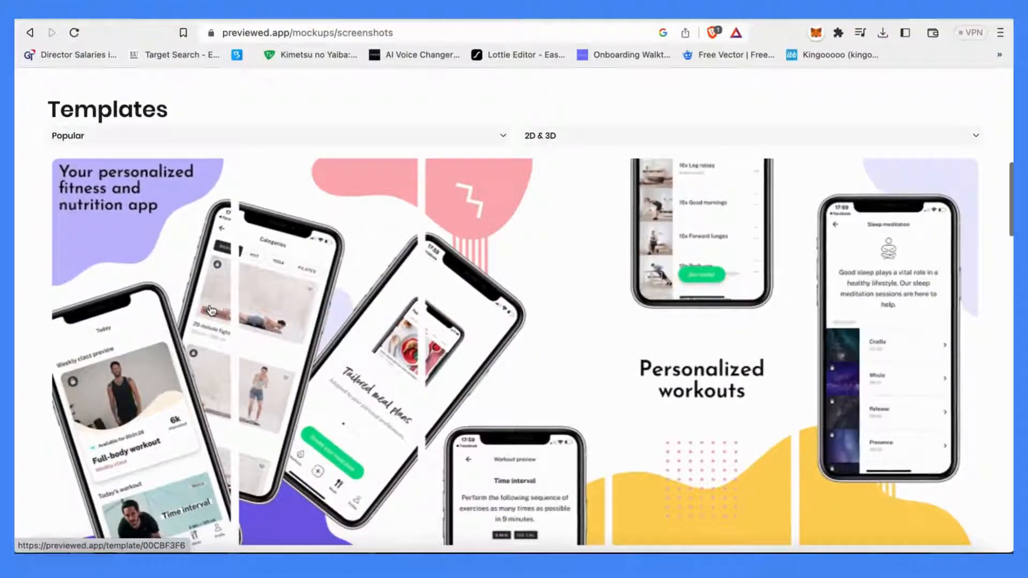
scroll(212, 310, down, 5)
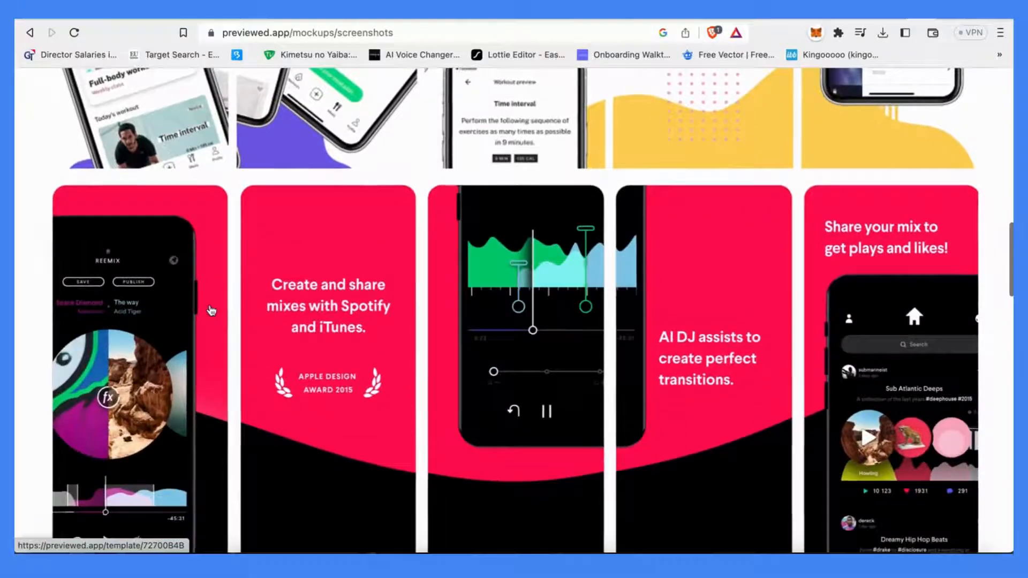
scroll(211, 310, down, 1)
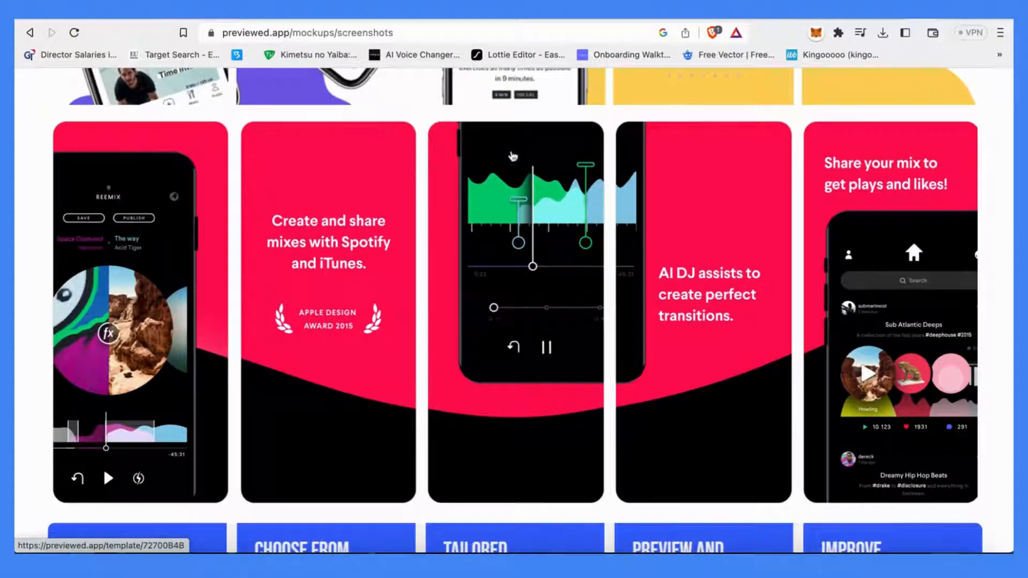
scroll(532, 148, down, 6)
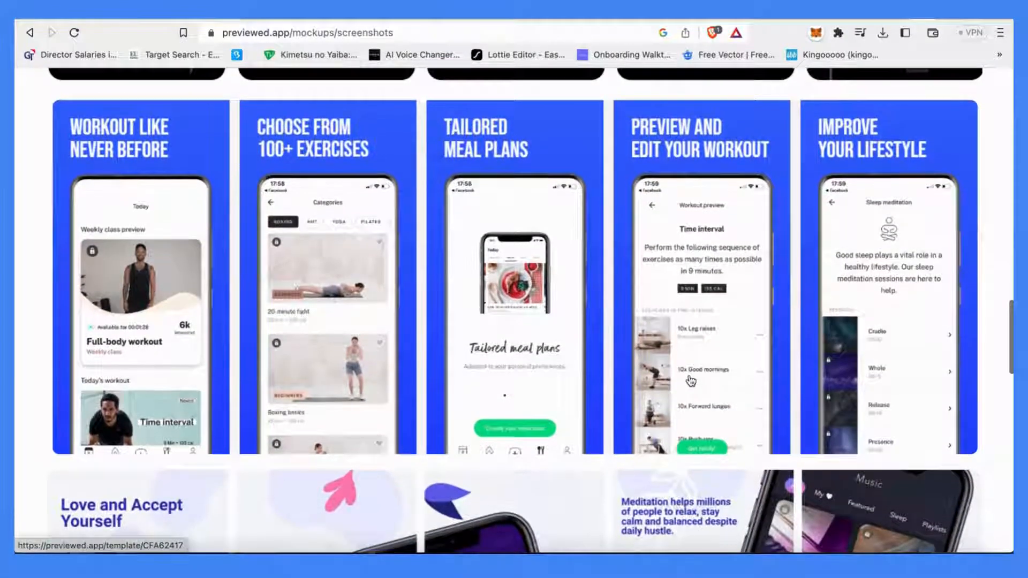
scroll(690, 381, down, 6)
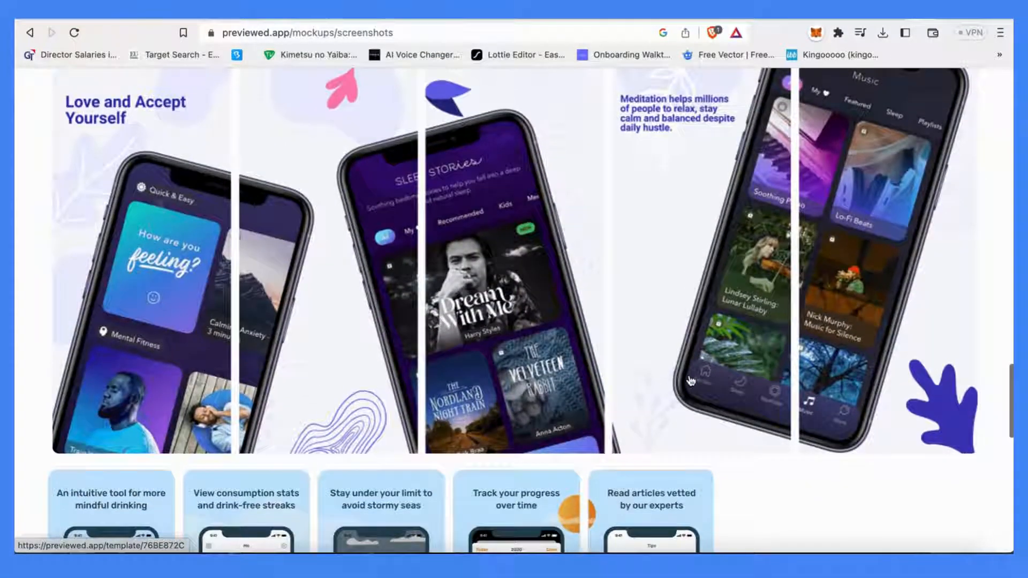
scroll(690, 380, down, 5)
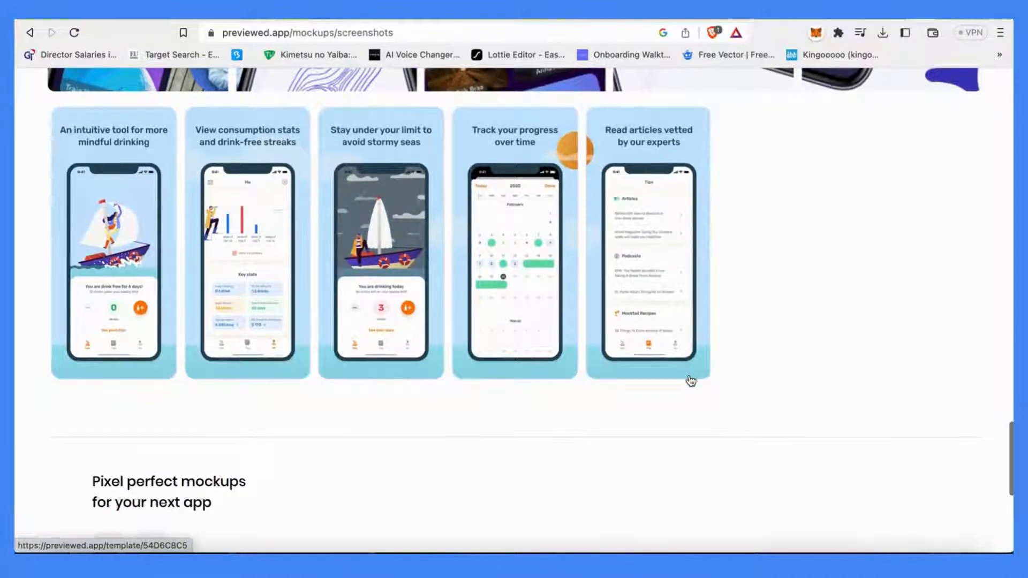
scroll(690, 380, down, 2)
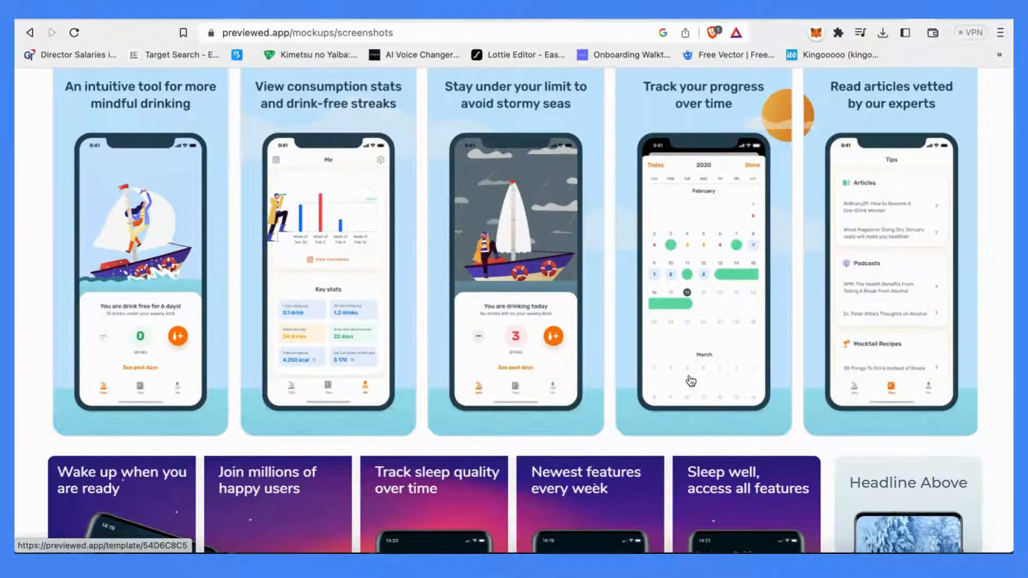
scroll(690, 380, up, 1)
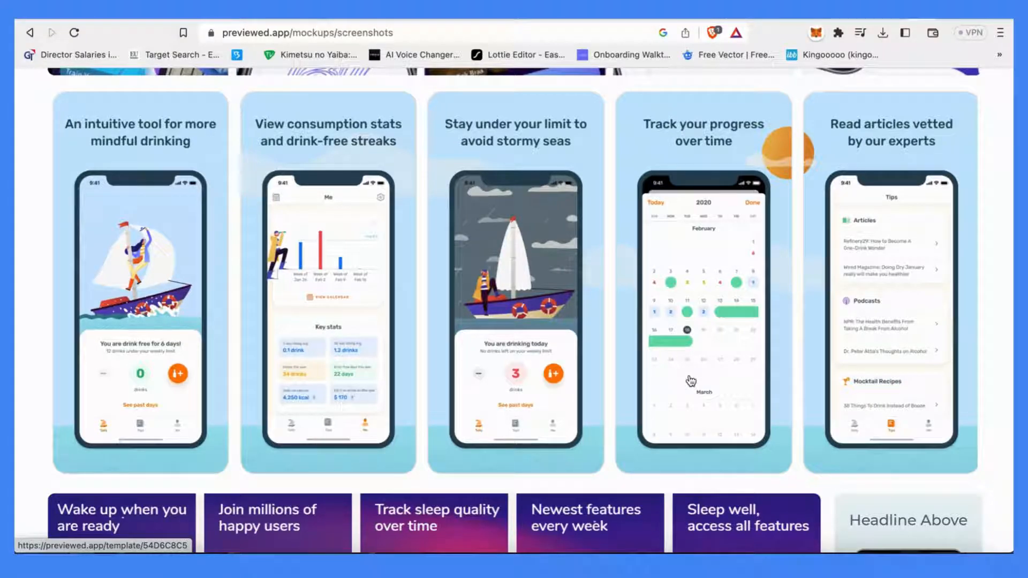
scroll(690, 380, down, 5)
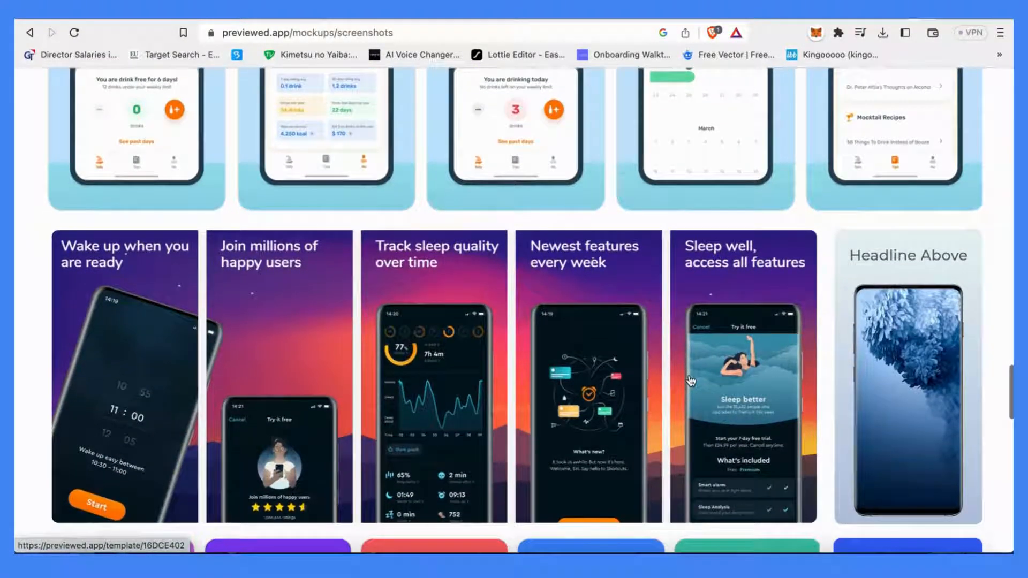
scroll(691, 380, down, 1)
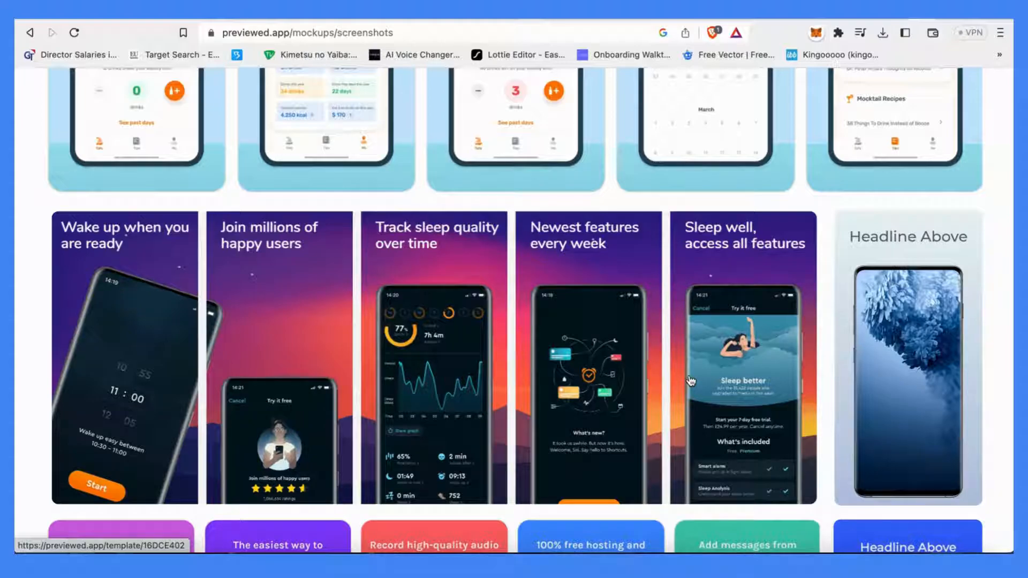
Open the Google Play Panoramic Screenshots - Samsung S20 template from the screenshot templates list
scroll(690, 381, down, 8)
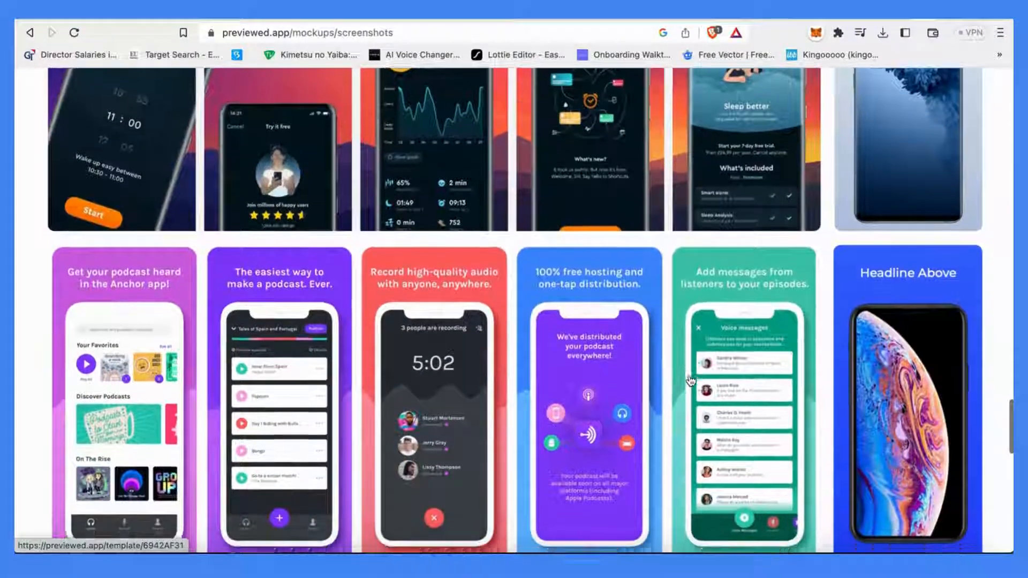
scroll(691, 380, down, 4)
scroll(638, 264, up, 10)
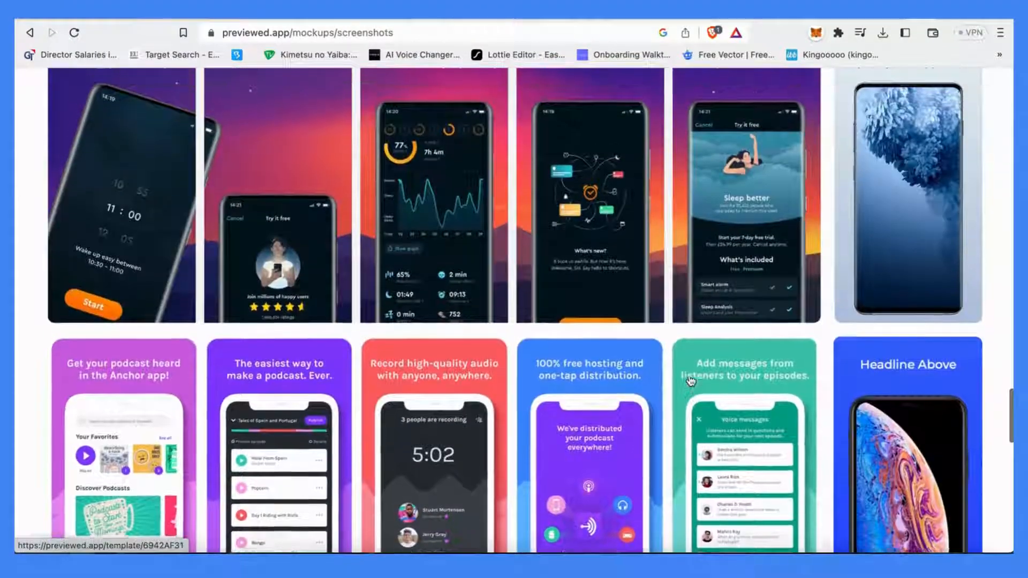
click(638, 264)
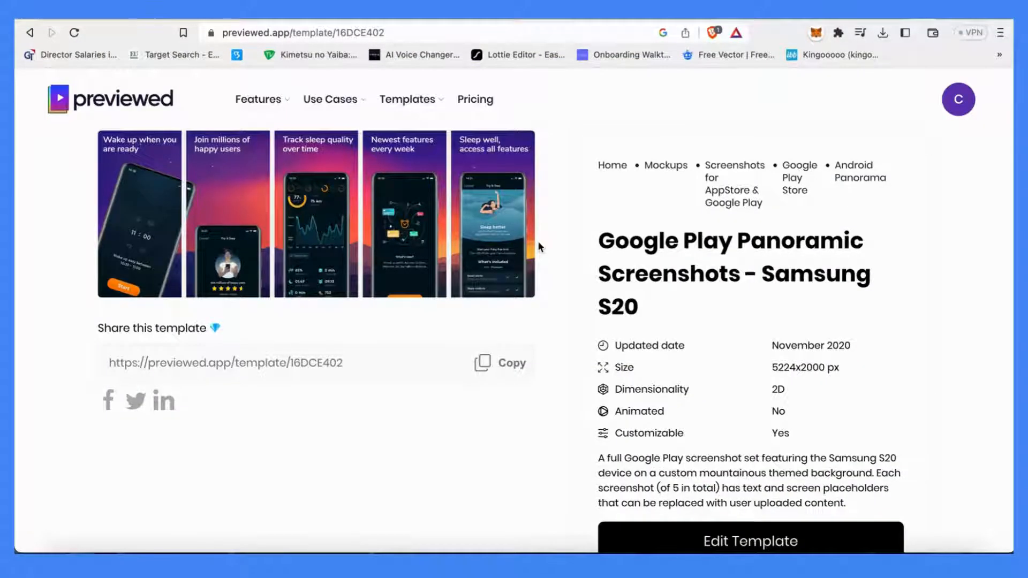
Read the template's details, attribution requirements and the related template suggestions below it
scroll(538, 241, down, 1)
scroll(609, 372, down, 3)
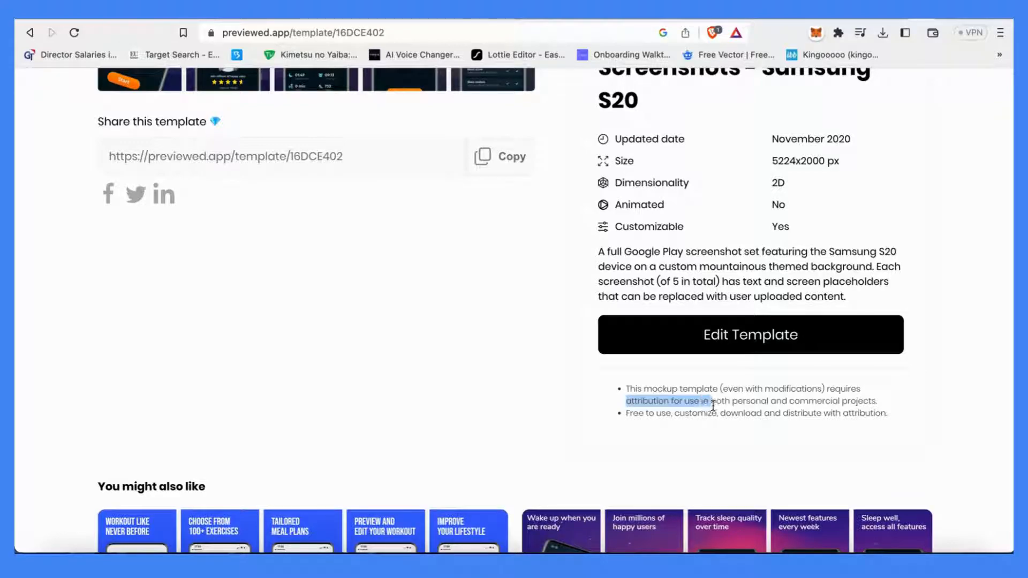
drag(710, 406, 724, 409)
drag(794, 410, 880, 407)
scroll(766, 420, down, 1)
click(767, 421)
scroll(762, 388, down, 3)
scroll(764, 394, down, 4)
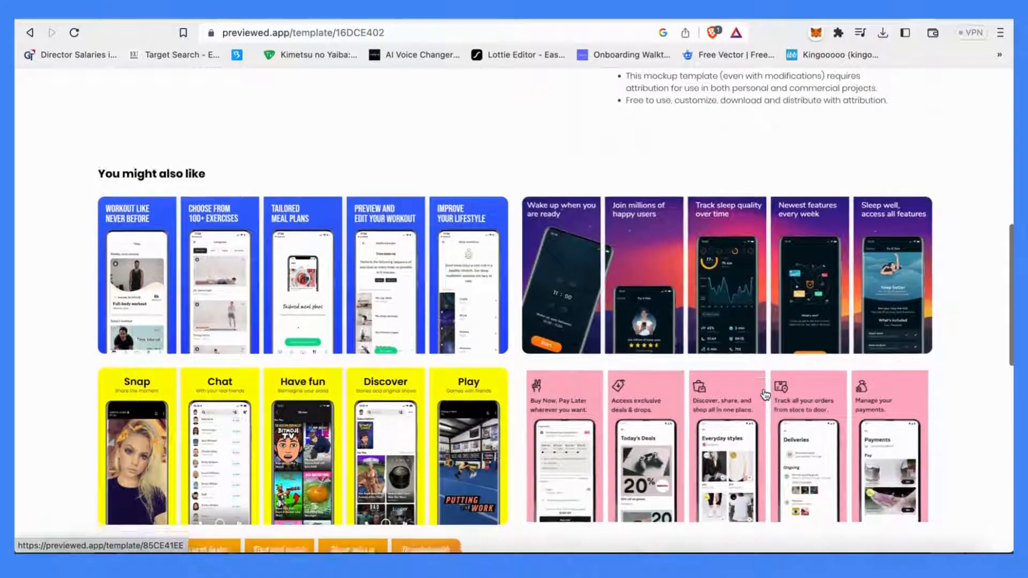
scroll(764, 395, down, 1)
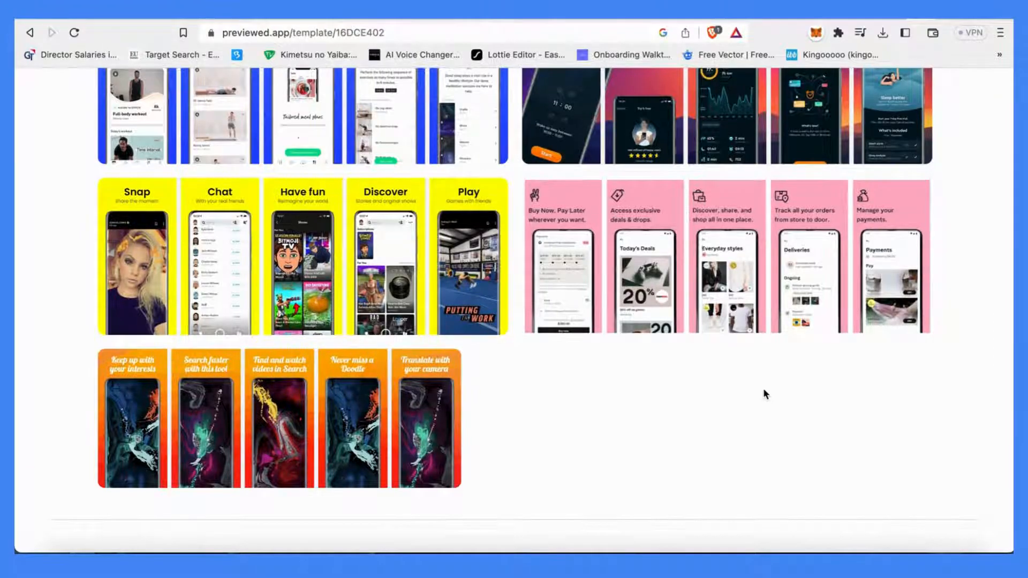
scroll(764, 394, up, 2)
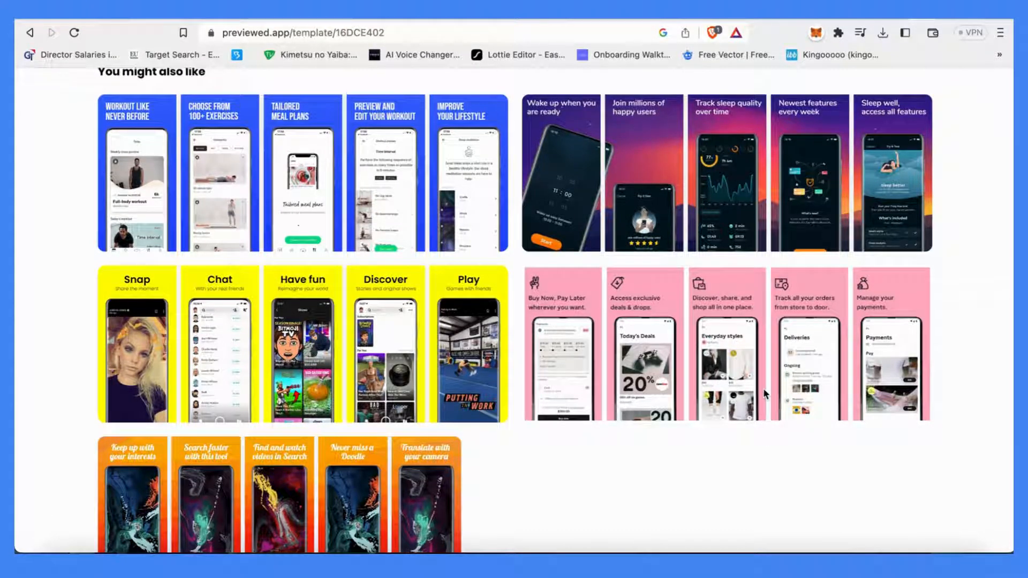
scroll(762, 393, up, 2)
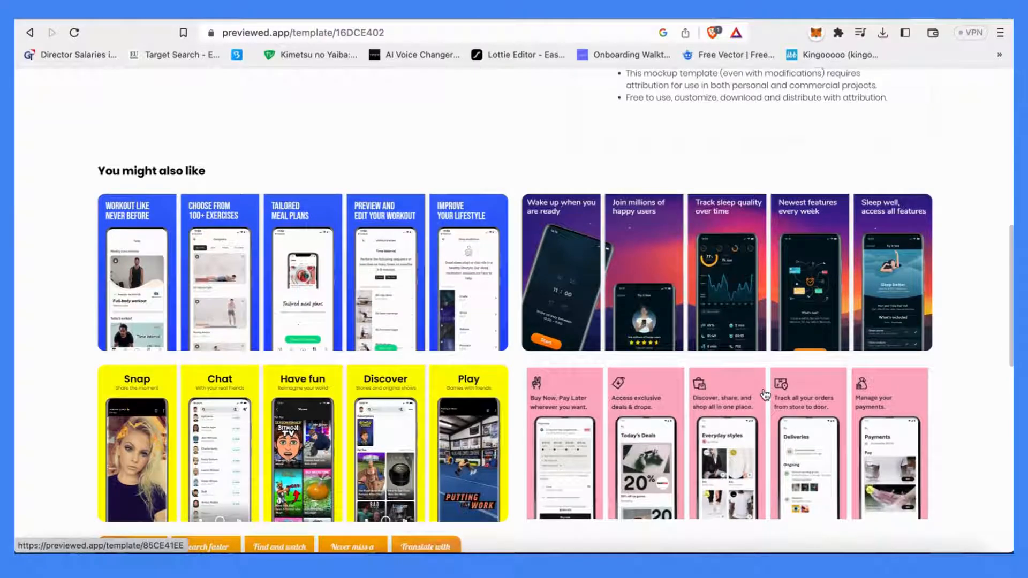
scroll(764, 394, up, 10)
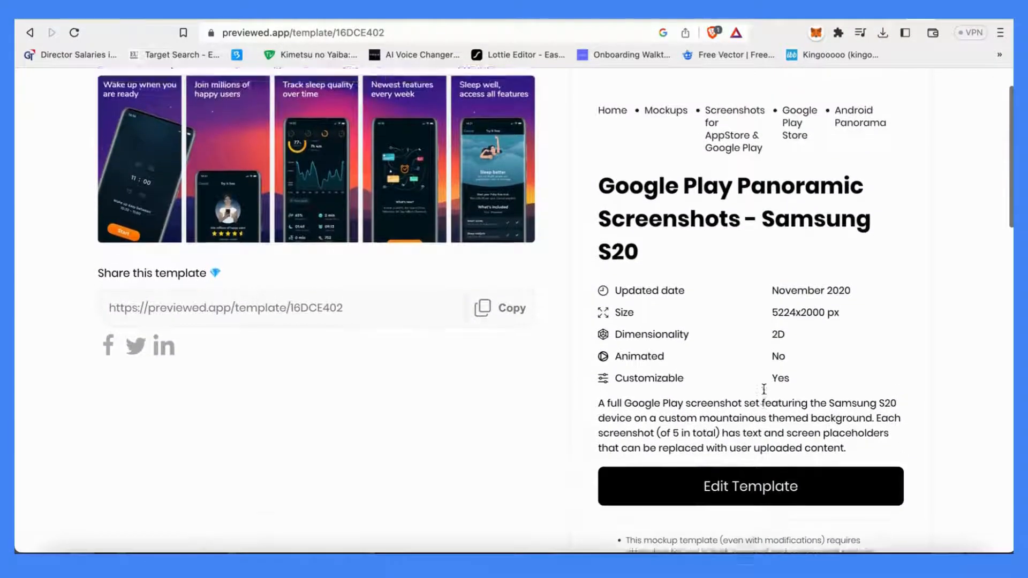
Open the Samsung S20 template in the editor and reload the editor page
click(773, 512)
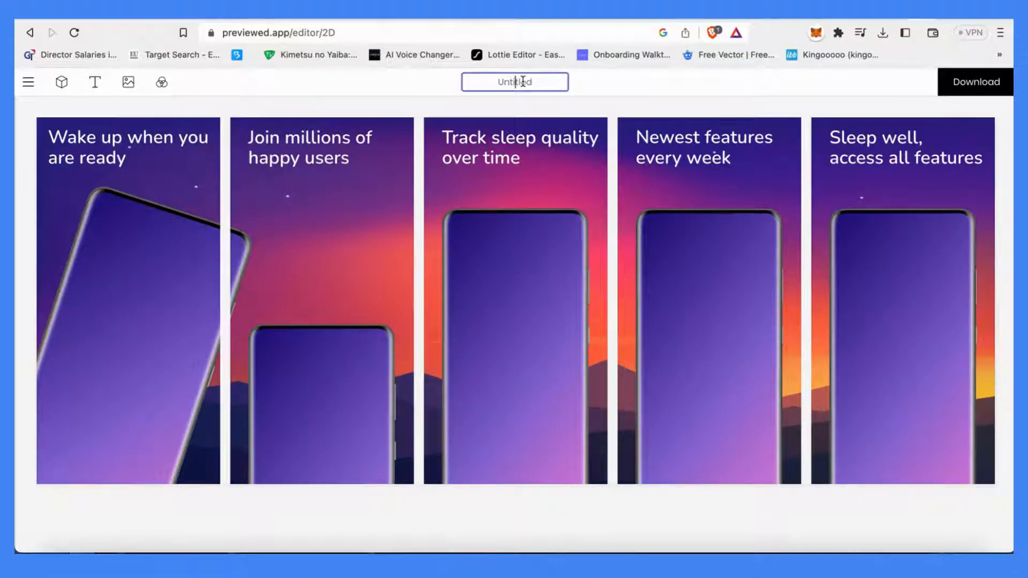
click(497, 33)
key(Return)
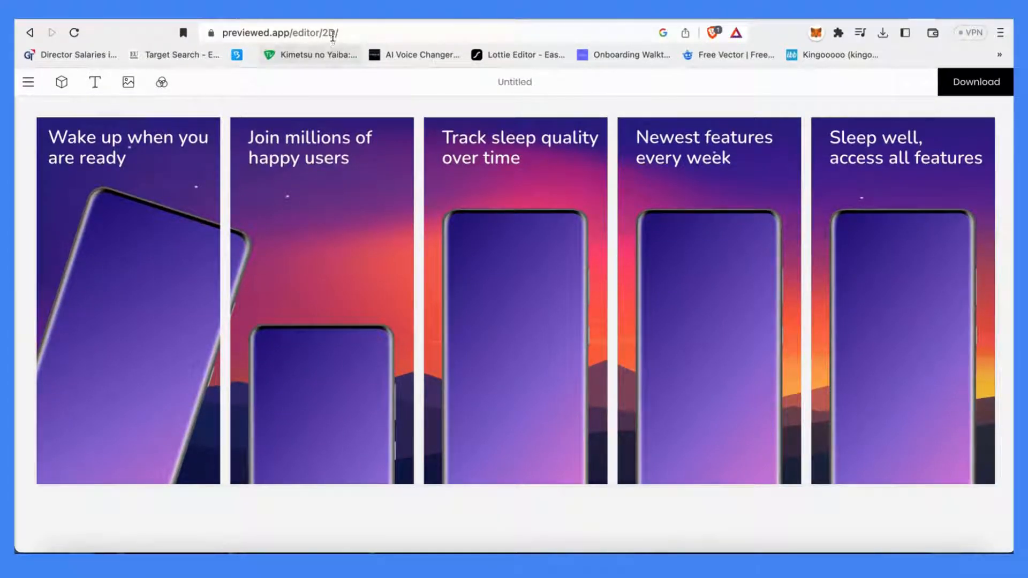
click(337, 31)
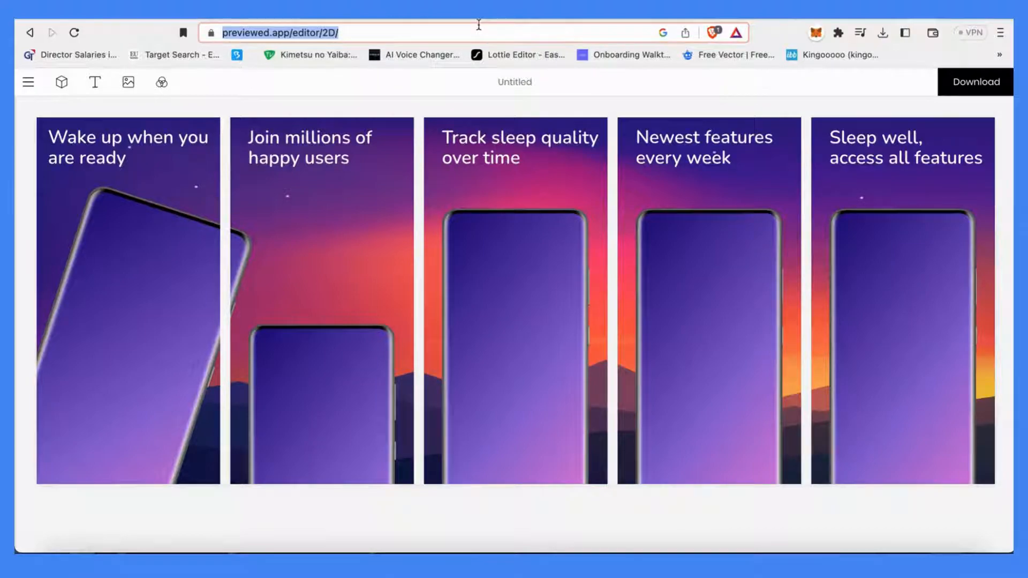
key(Return)
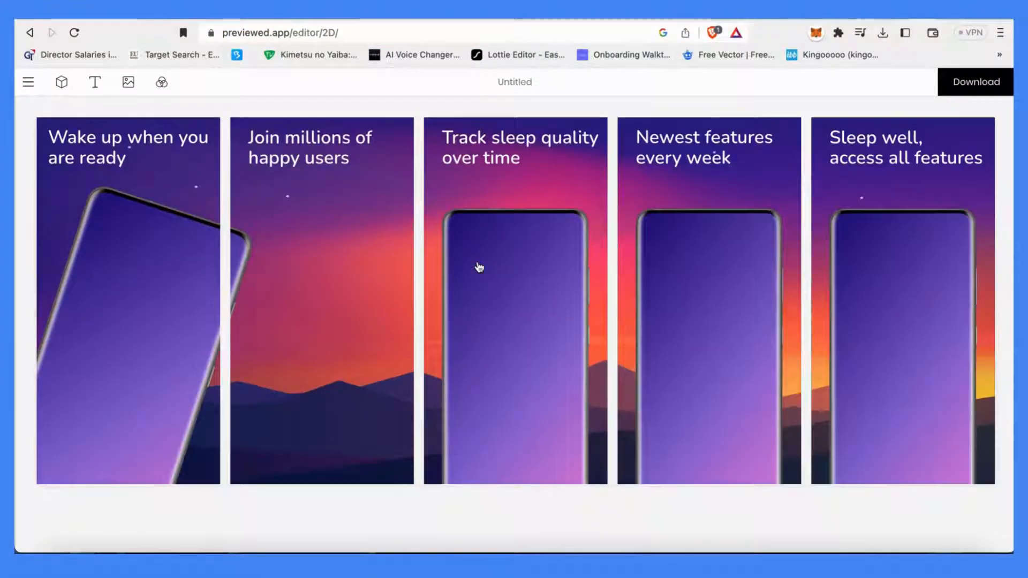
scroll(544, 225, left, 10)
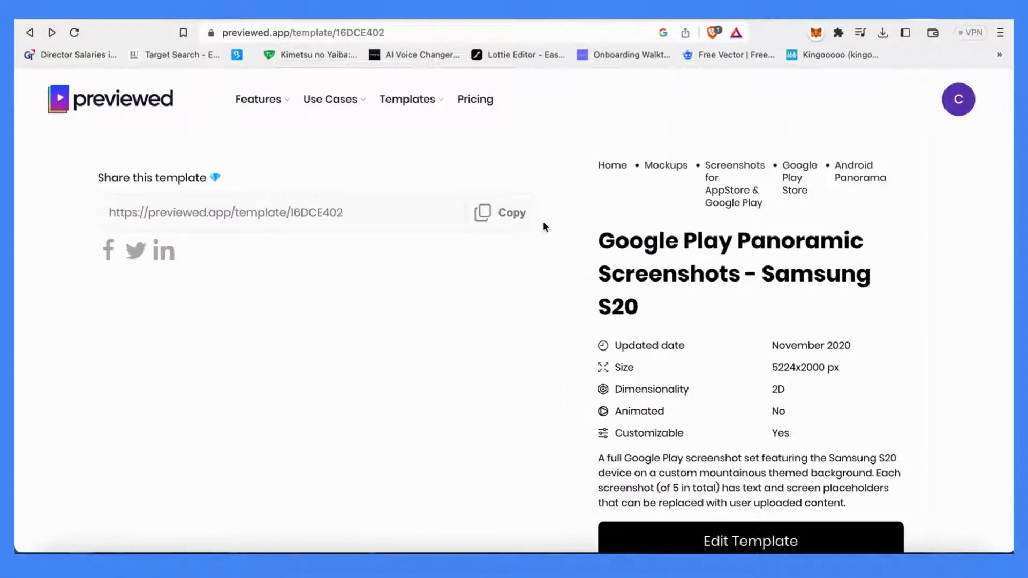
scroll(543, 221, down, 2)
click(698, 501)
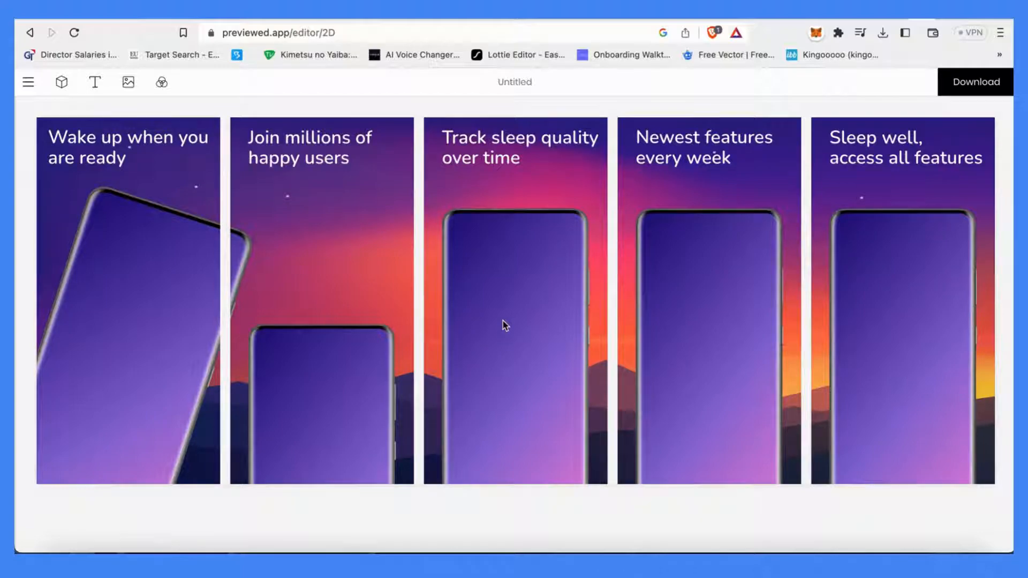
scroll(516, 168, left, 5)
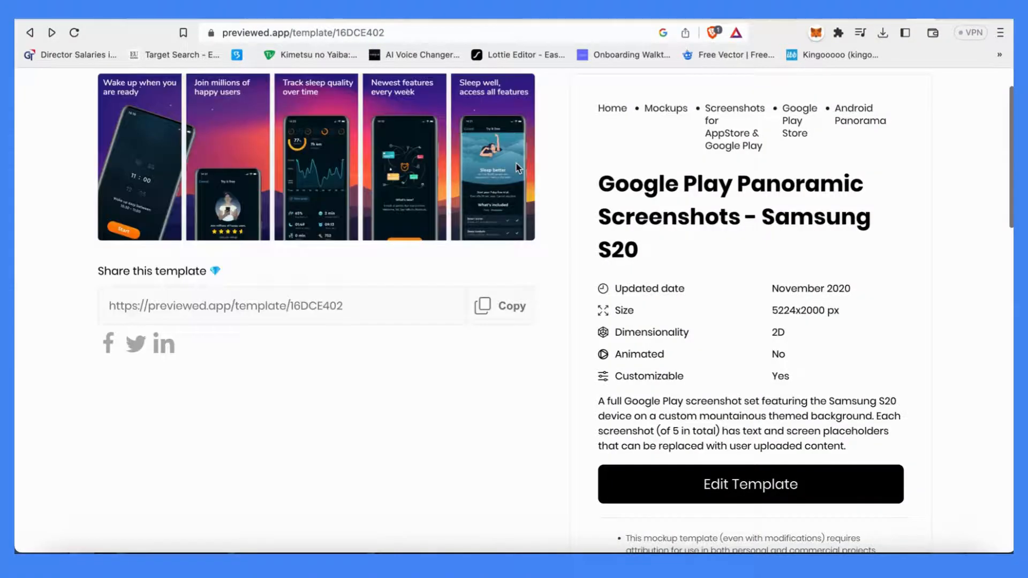
Return to the Previewed homepage, browse templates, and open the Screenshots for AppStore & Google Play category
scroll(149, 90, up, 2)
click(114, 97)
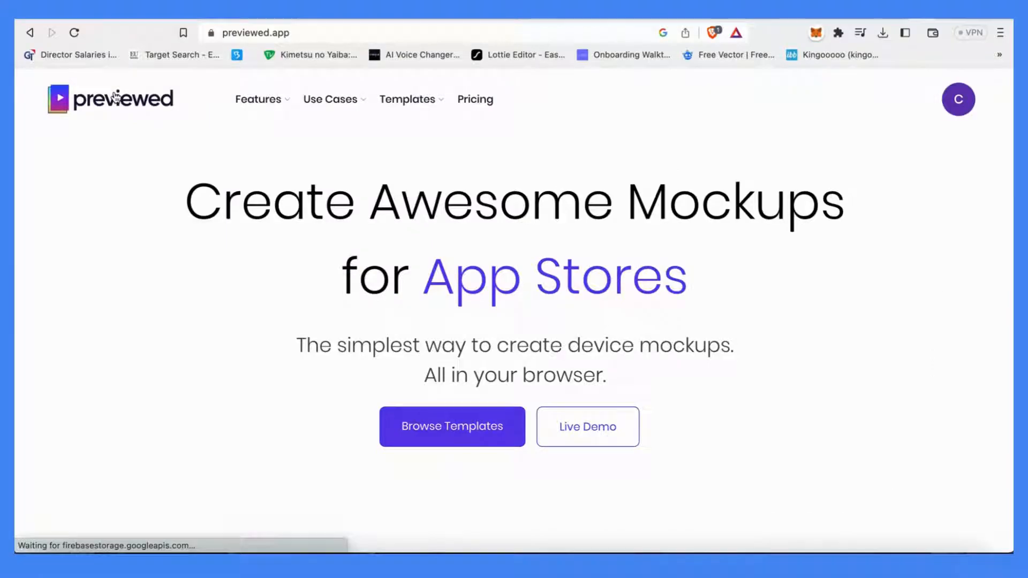
click(457, 412)
scroll(453, 417, down, 10)
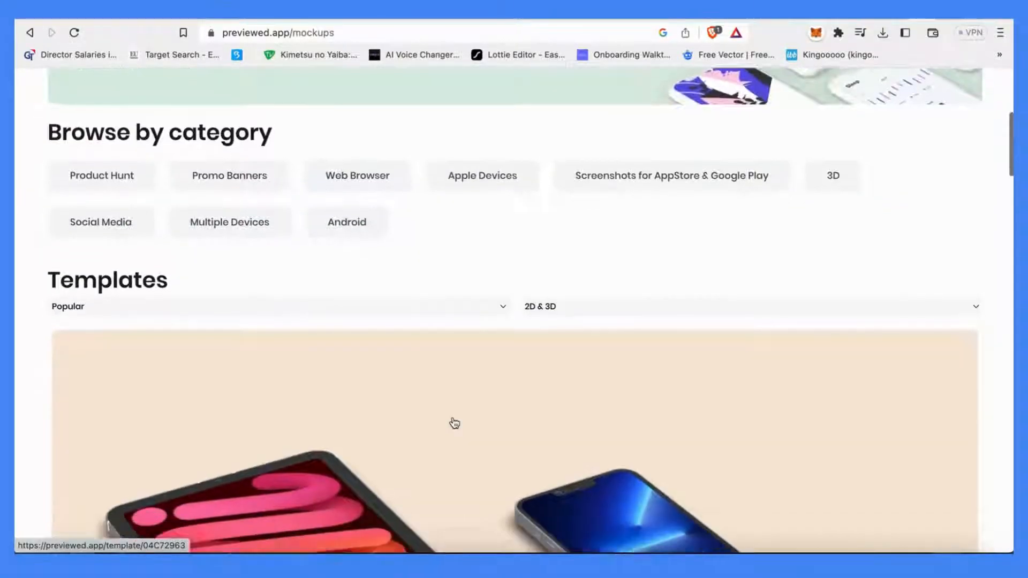
scroll(454, 423, up, 10)
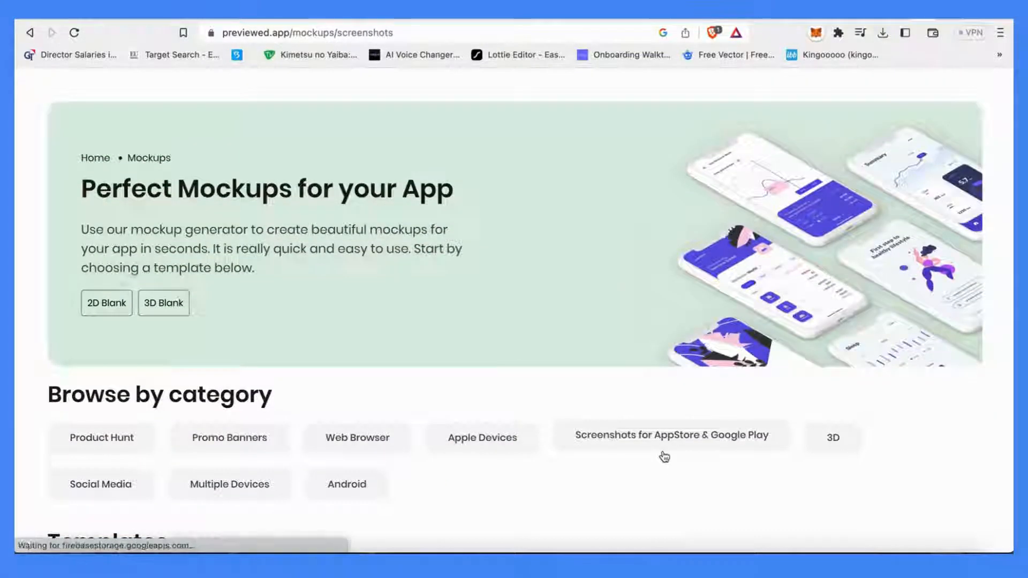
click(663, 453)
Open the App Store Screenshots - Panoramic iPhone template and launch it in the editor
scroll(662, 451, down, 15)
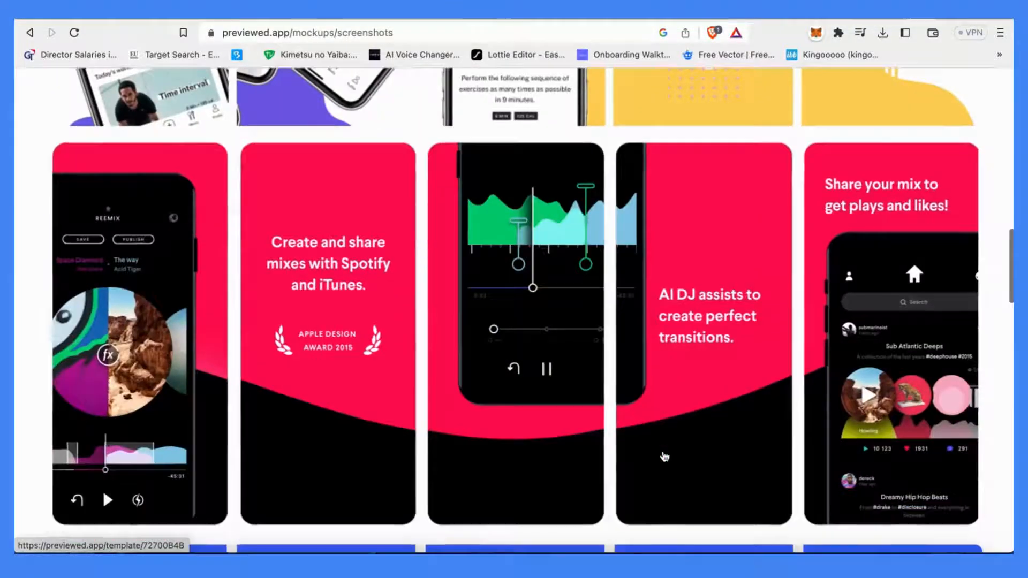
click(663, 418)
scroll(663, 390, down, 5)
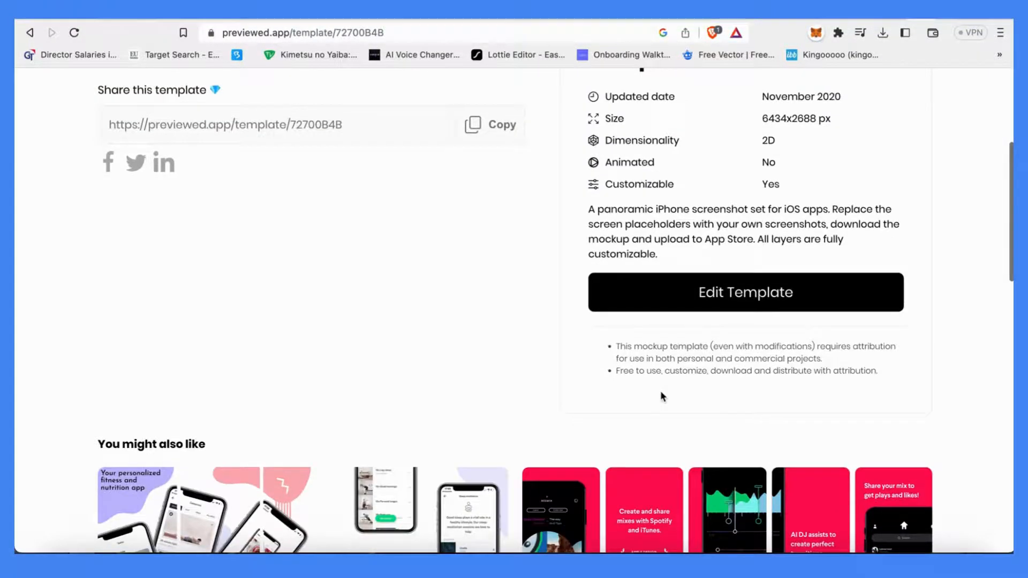
click(696, 303)
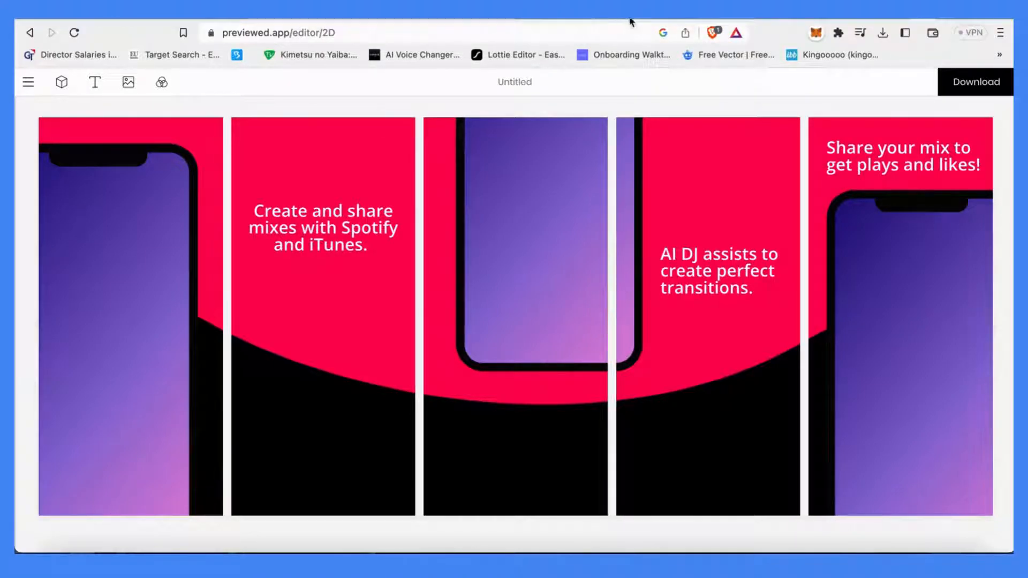
Reconnect to the known Wi-Fi network from the system menu and reload the editor page
click(810, 19)
click(810, 19)
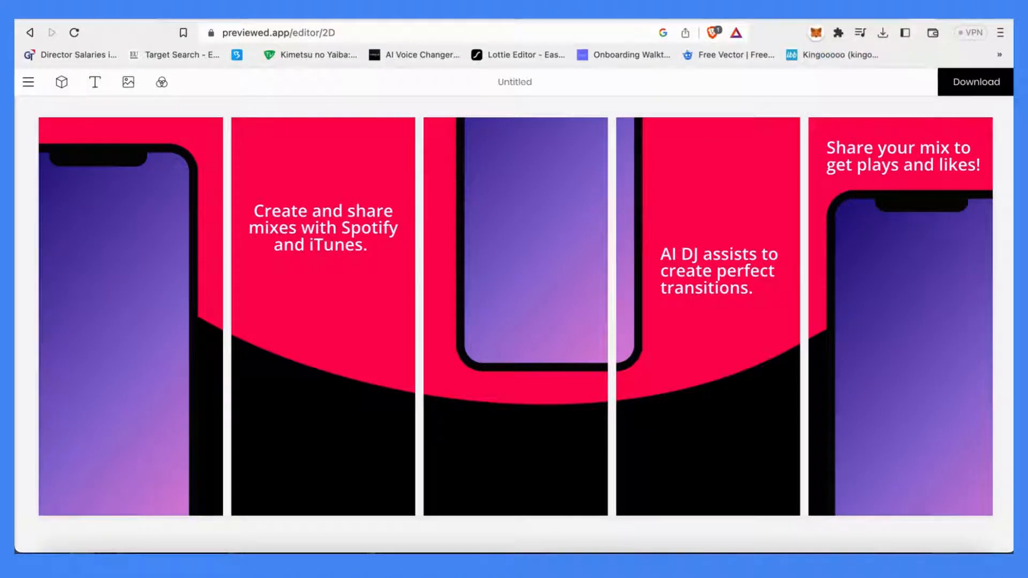
click(620, 37)
key(Return)
click(844, 20)
click(850, 51)
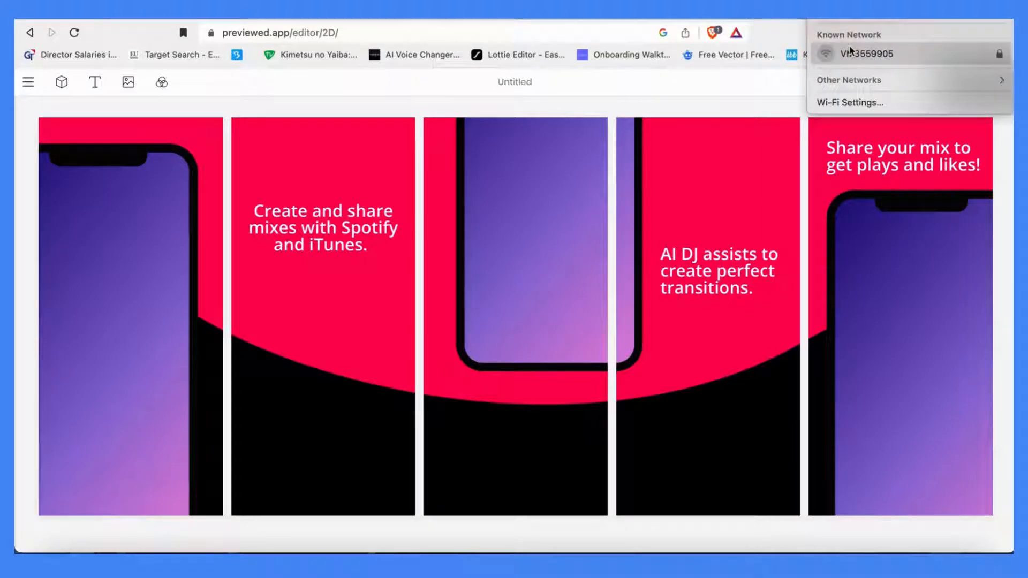
click(850, 51)
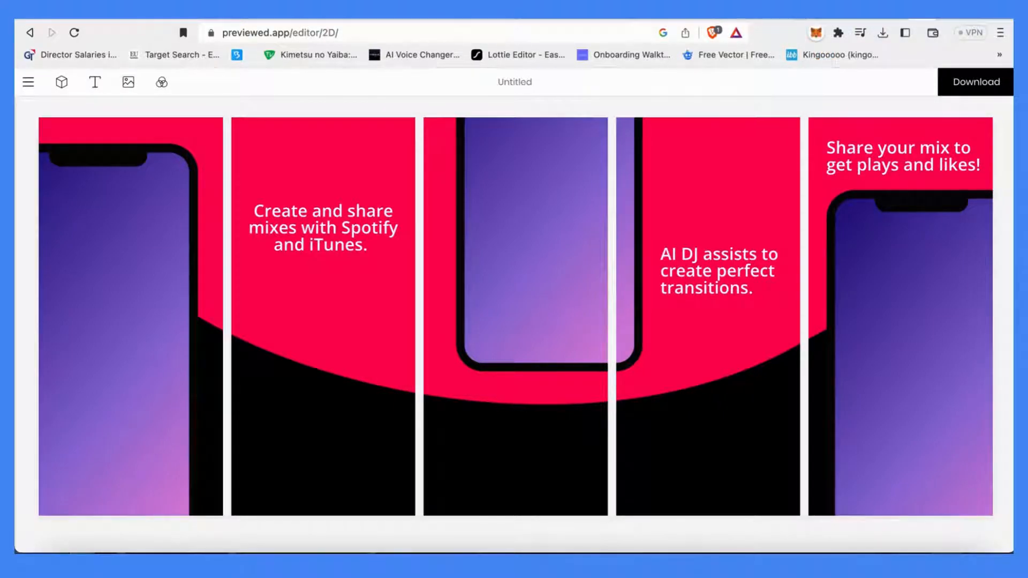
Reload the editor page several times to get the template's device placeholders to load
click(623, 36)
key(Return)
click(606, 35)
key(Return)
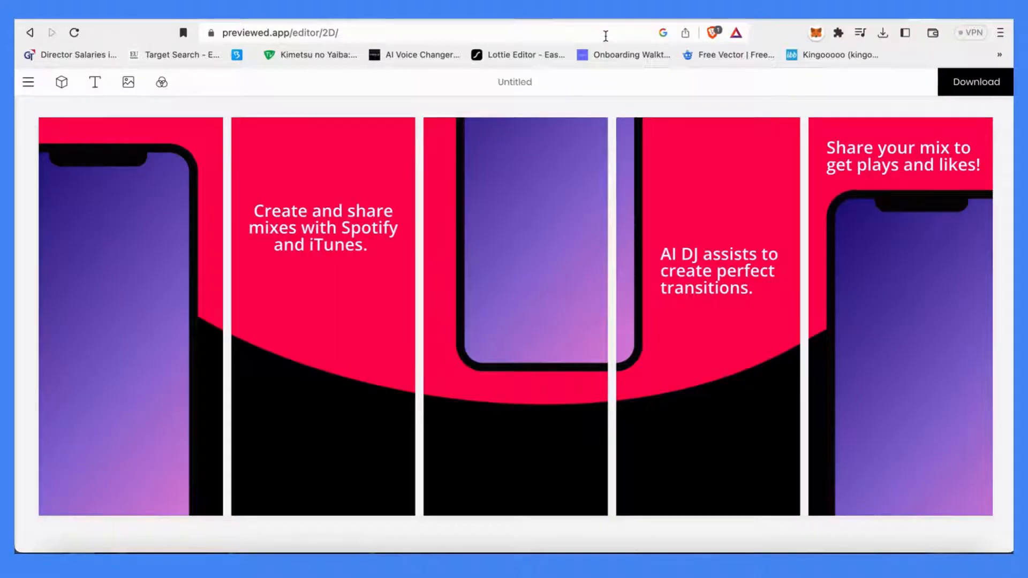
click(605, 36)
key(Return)
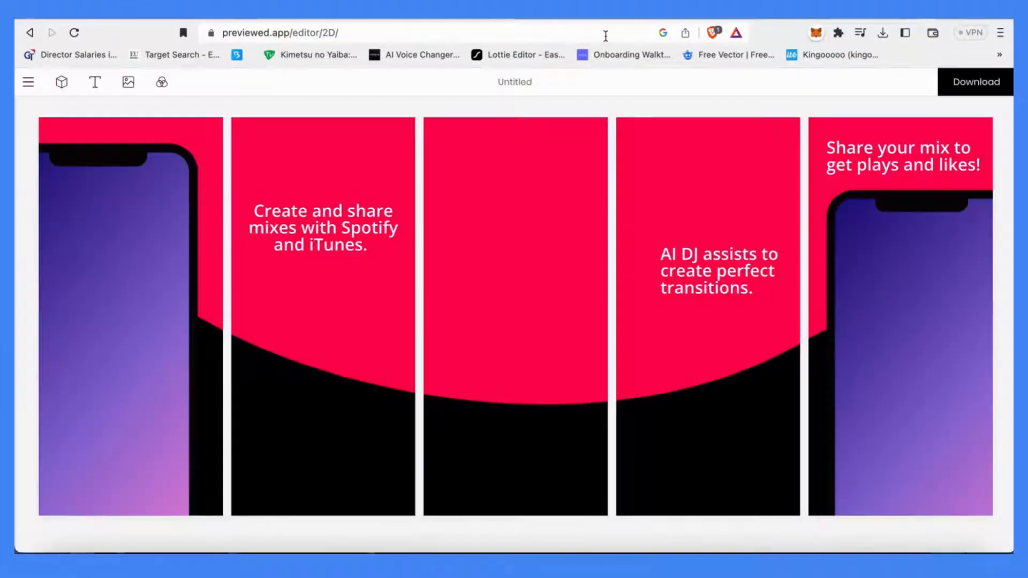
click(601, 35)
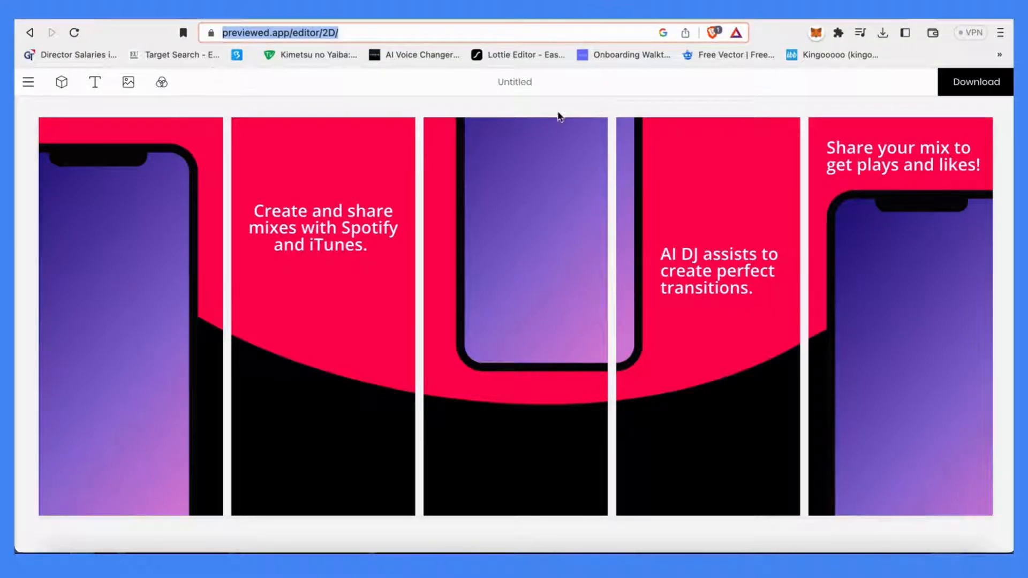
Go back to the App Store Screenshots - Panoramic iPhone template page and review its details
click(76, 33)
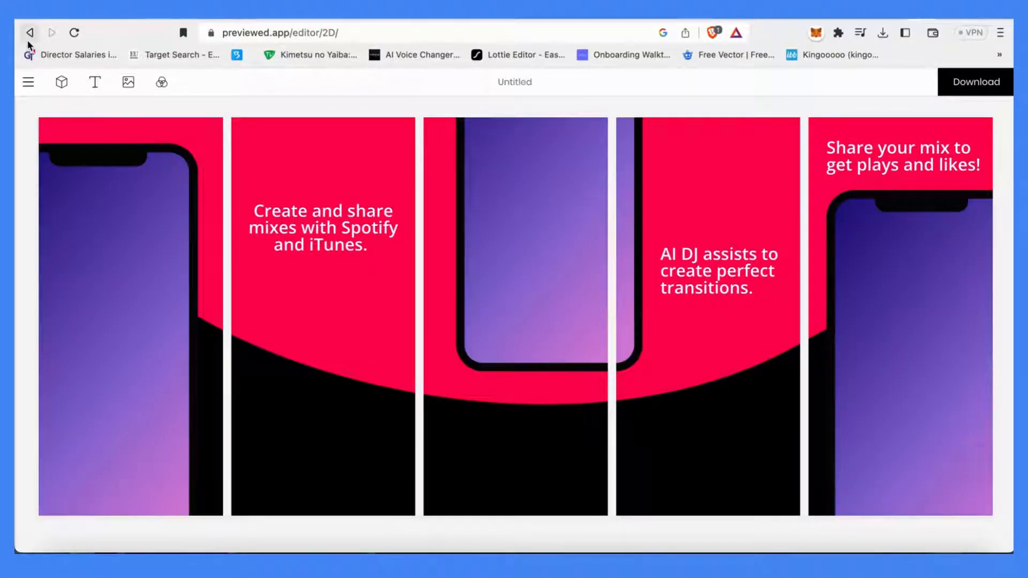
click(30, 35)
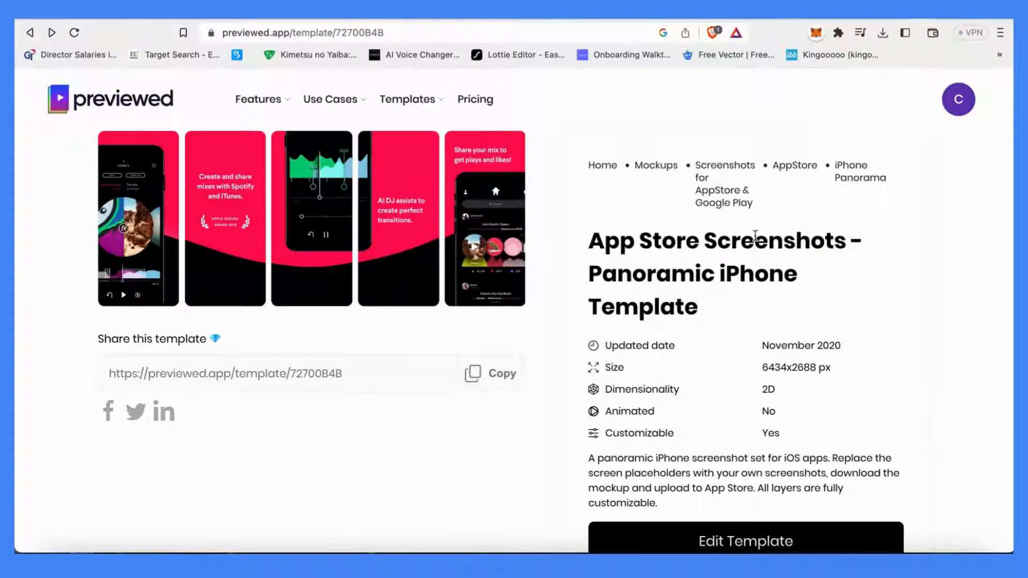
scroll(520, 258, down, 2)
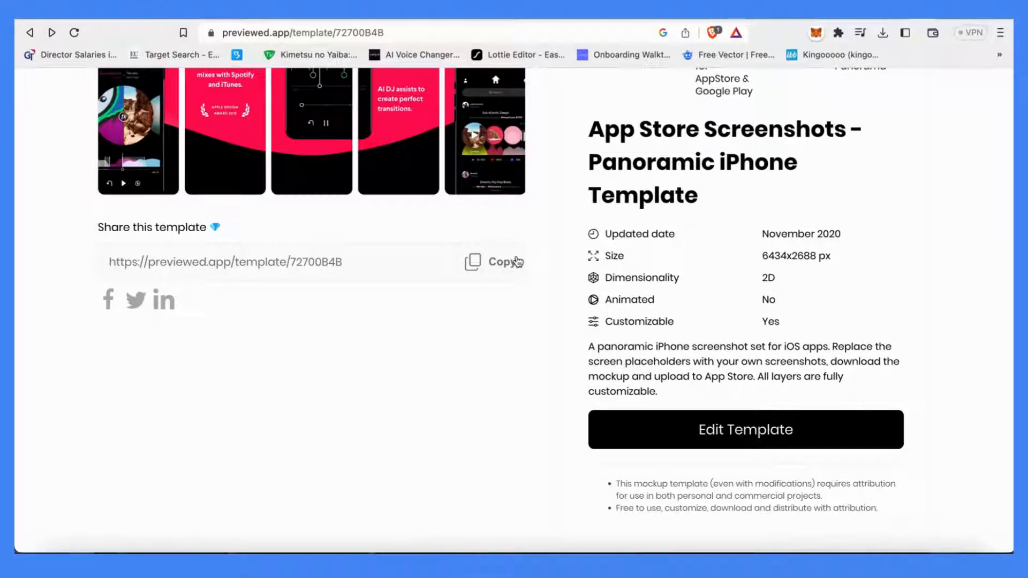
scroll(670, 428, up, 2)
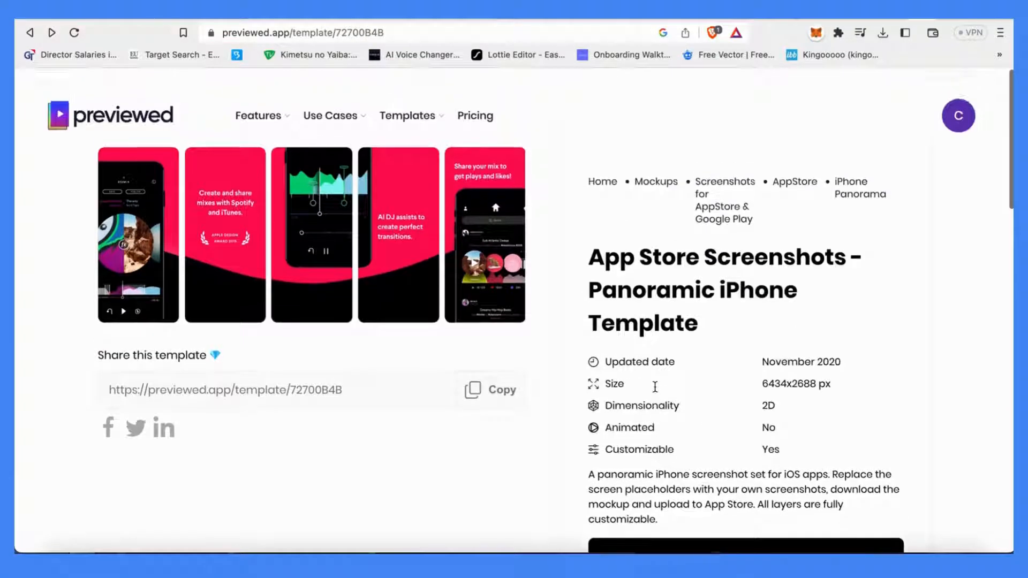
Open the account menu and view the My Templates and Account pages
click(958, 97)
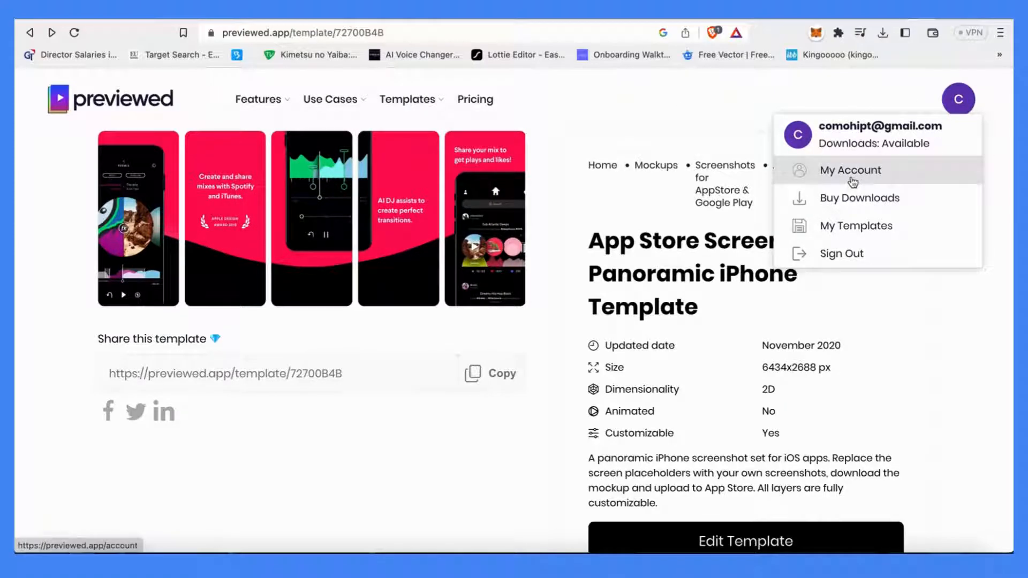
click(855, 224)
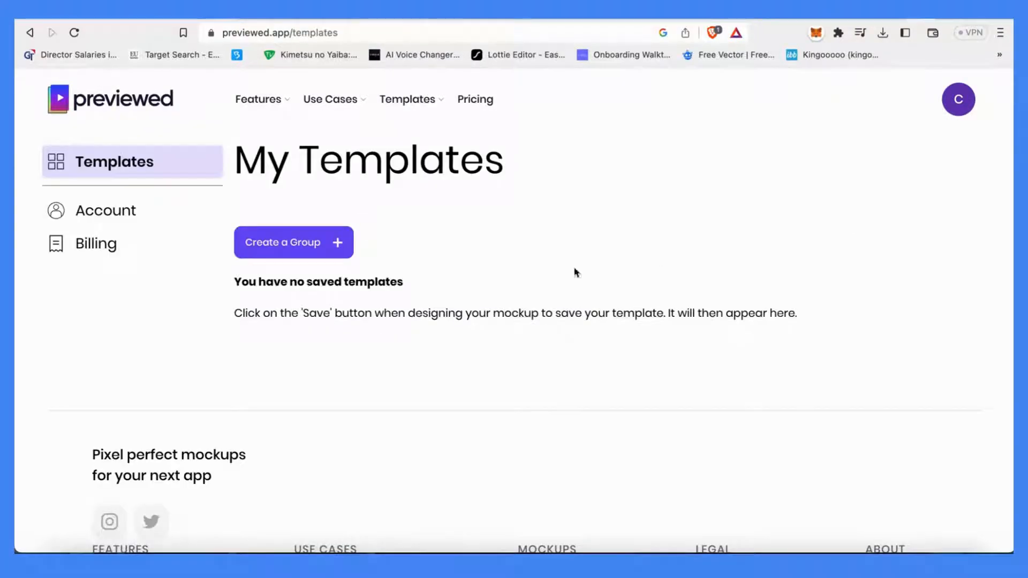
click(91, 213)
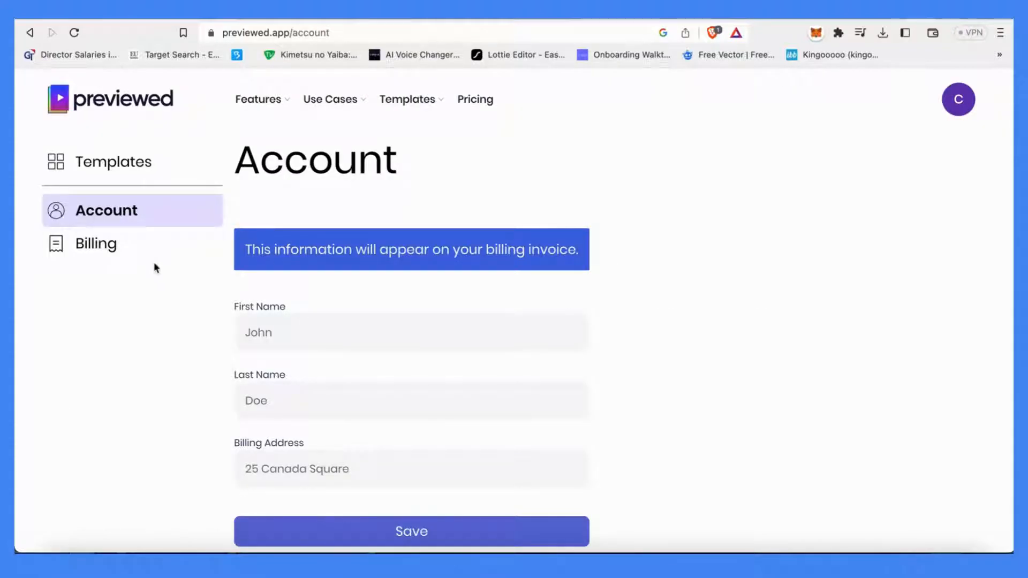
click(143, 172)
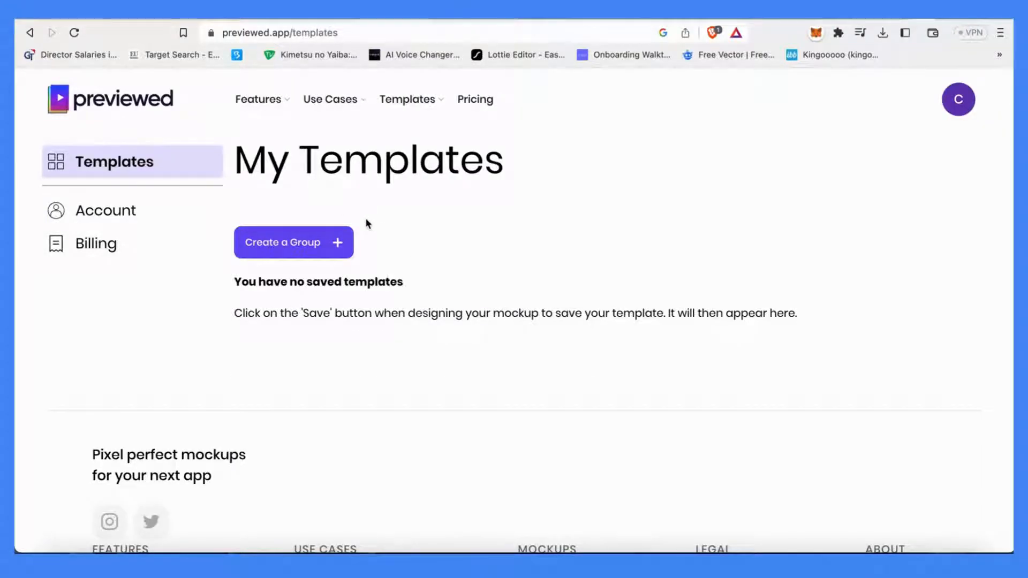
Return to the Previewed home page, browse templates and open the Screenshots for AppStore & Google Play category
scroll(365, 219, down, 4)
scroll(367, 223, up, 4)
scroll(367, 223, down, 1)
click(160, 119)
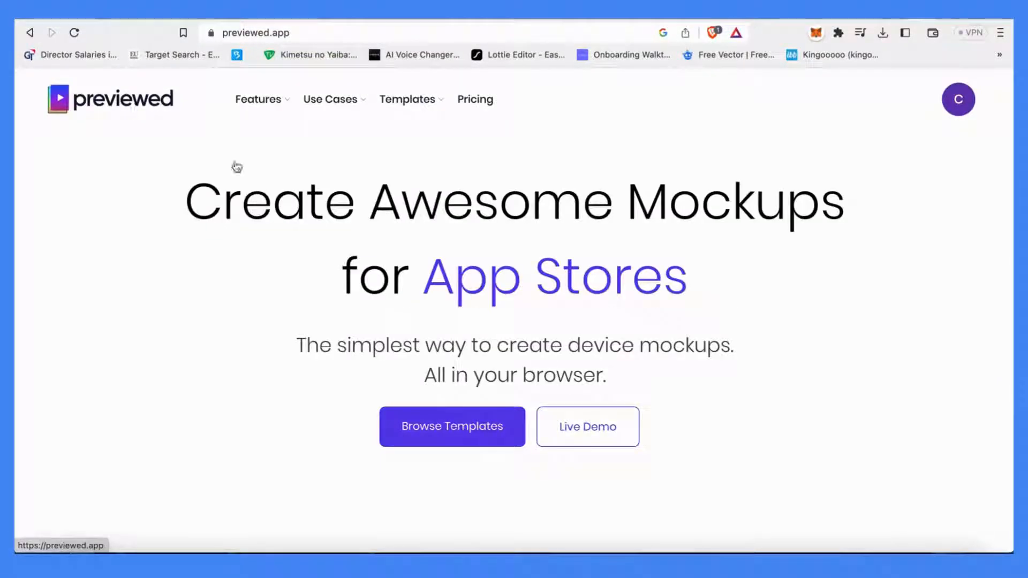
click(452, 426)
scroll(480, 428, down, 8)
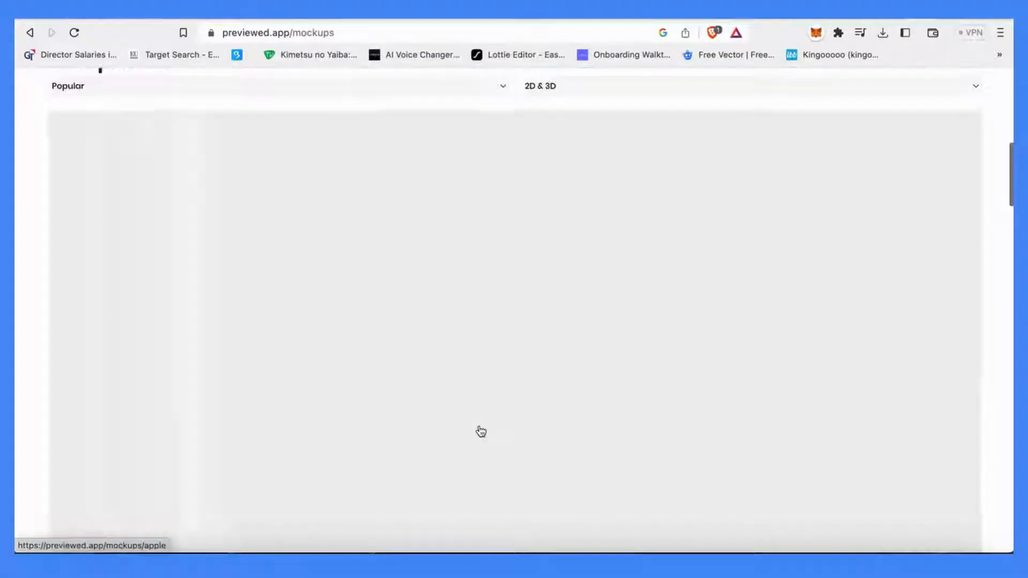
scroll(480, 432, up, 2)
scroll(480, 432, up, 5)
click(660, 300)
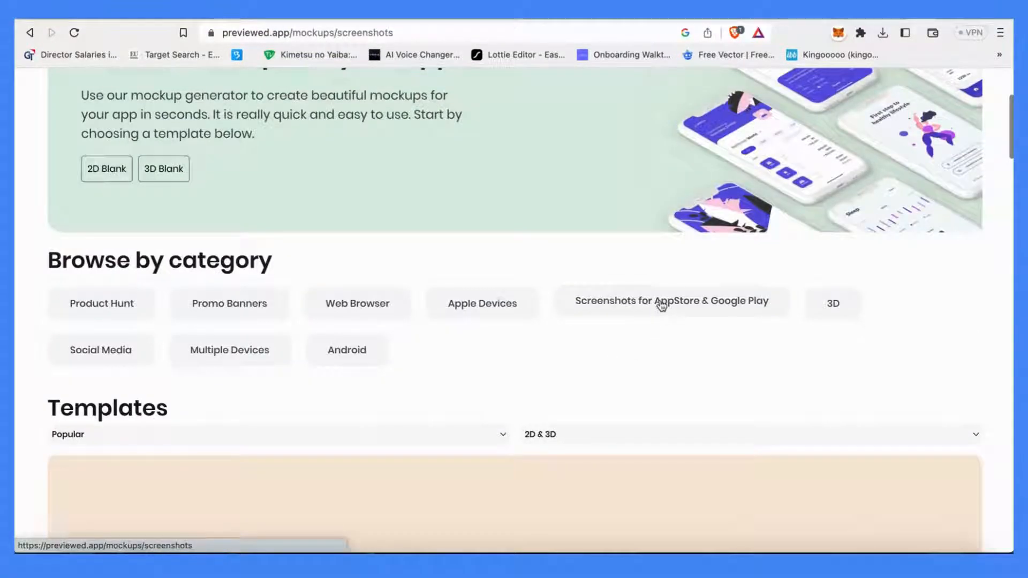
Open the App Store Screenshot Set - Fanned iPhones template and start editing it
scroll(610, 403, down, 7)
scroll(511, 389, down, 1)
click(404, 402)
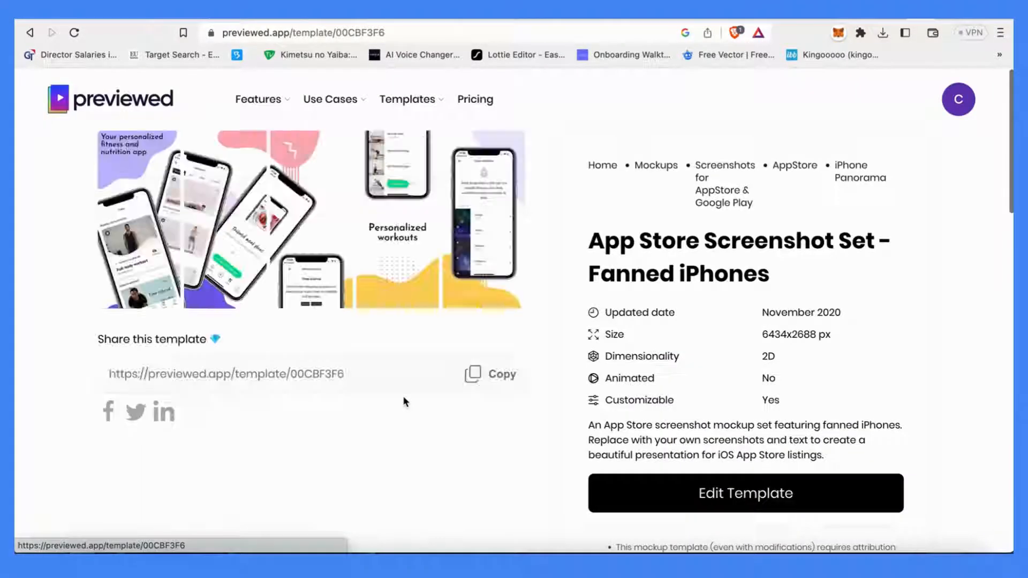
click(663, 490)
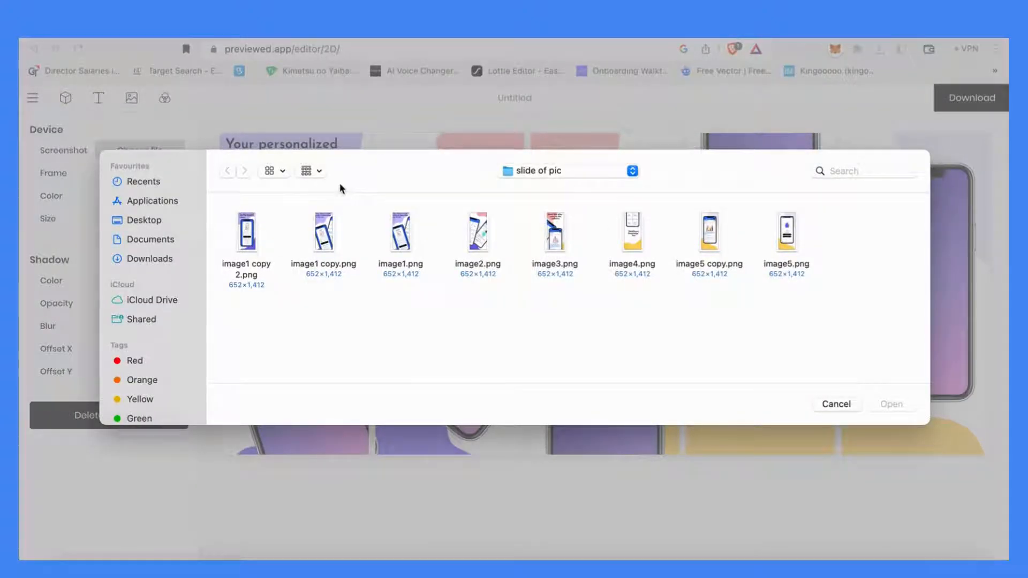
Upload the Desktop screenshot ending 59.51 PM into the selected phone placeholder
click(546, 170)
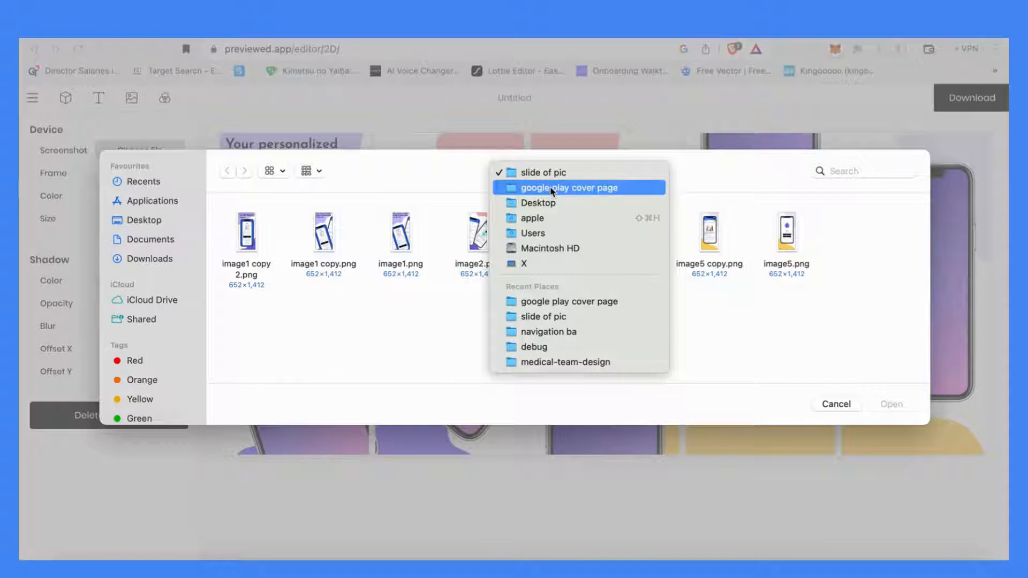
click(545, 202)
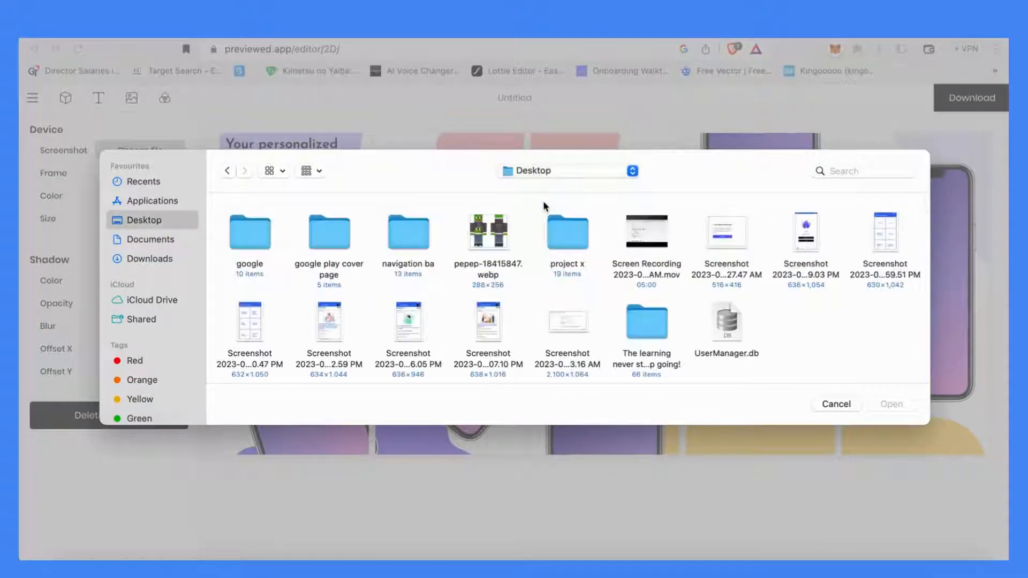
scroll(539, 285, down, 1)
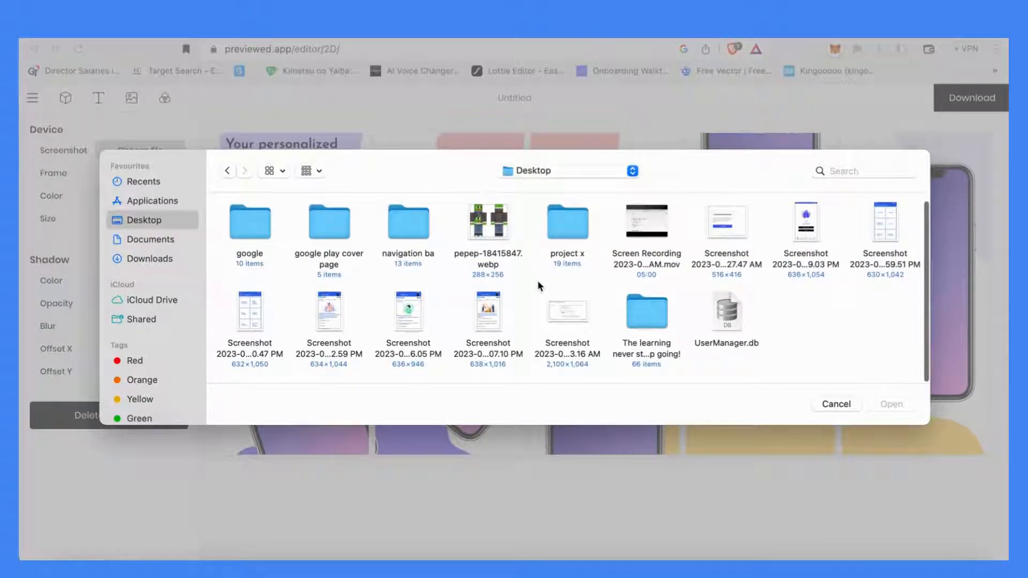
scroll(537, 281, up, 1)
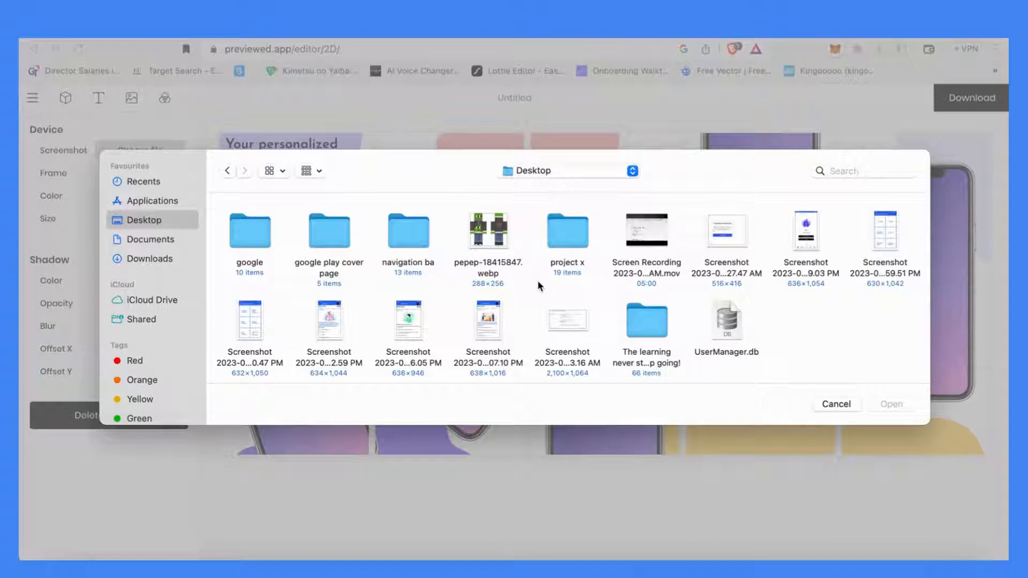
click(885, 230)
click(891, 404)
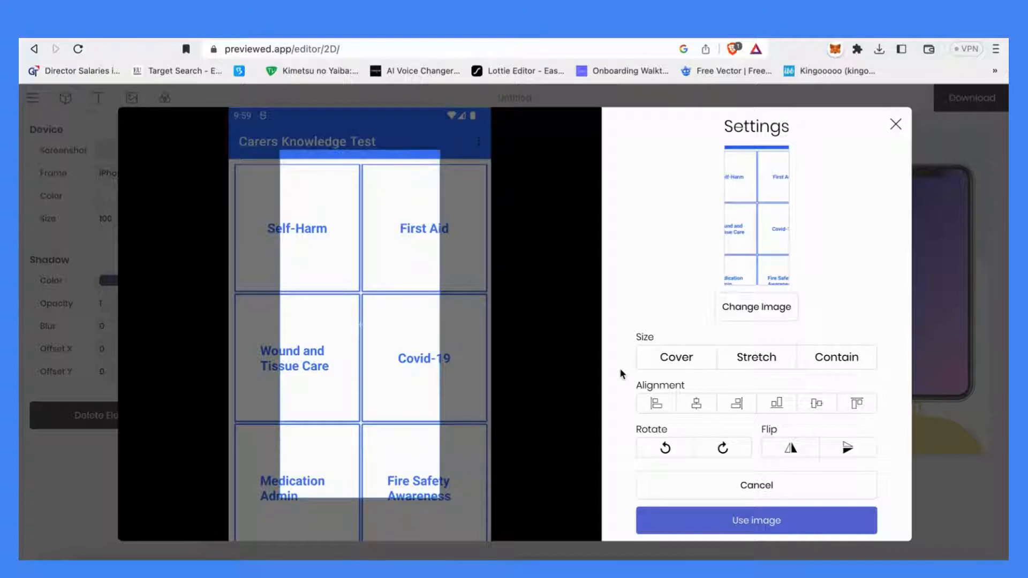
Set the uploaded screenshot's size to Stretch, trying flip and rotate options, and use the image
click(665, 359)
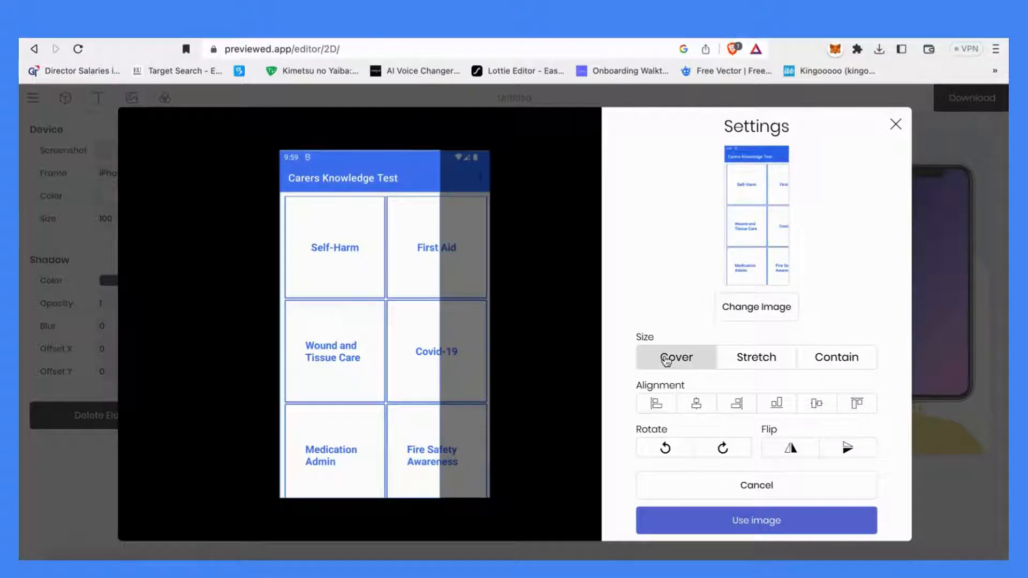
drag(390, 332, 400, 362)
click(831, 369)
click(768, 359)
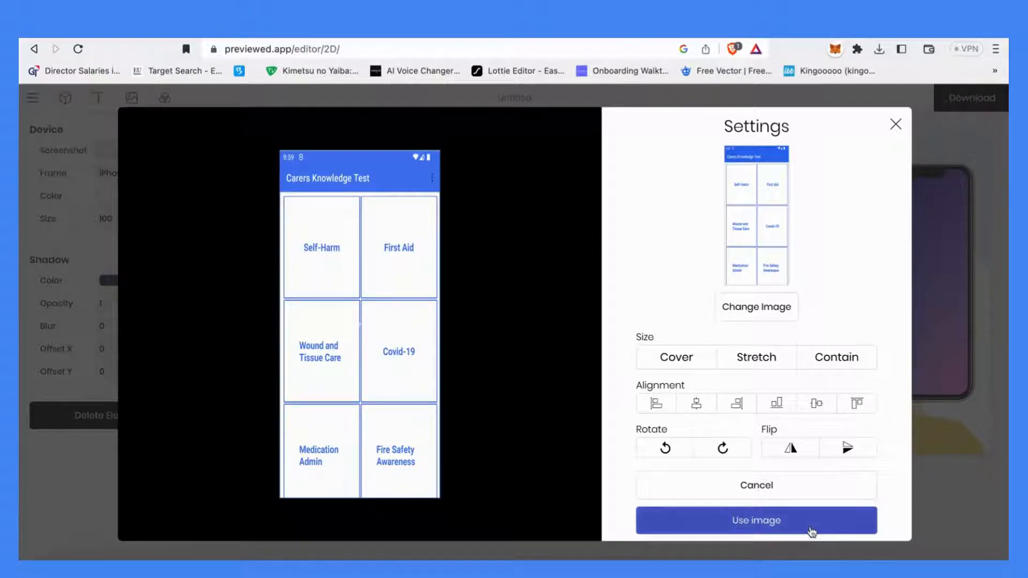
click(806, 448)
click(807, 448)
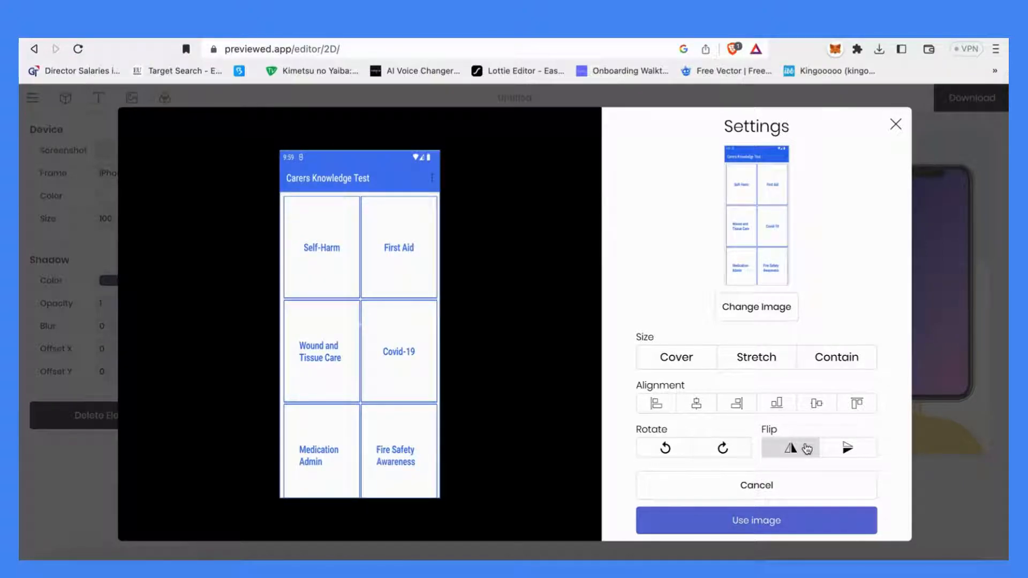
click(730, 451)
click(733, 453)
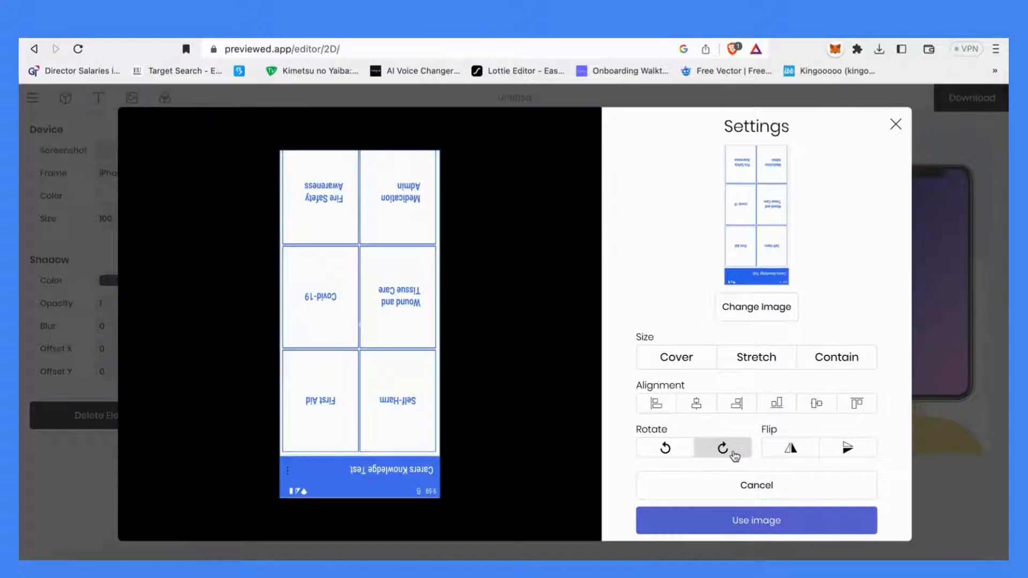
click(733, 454)
click(734, 454)
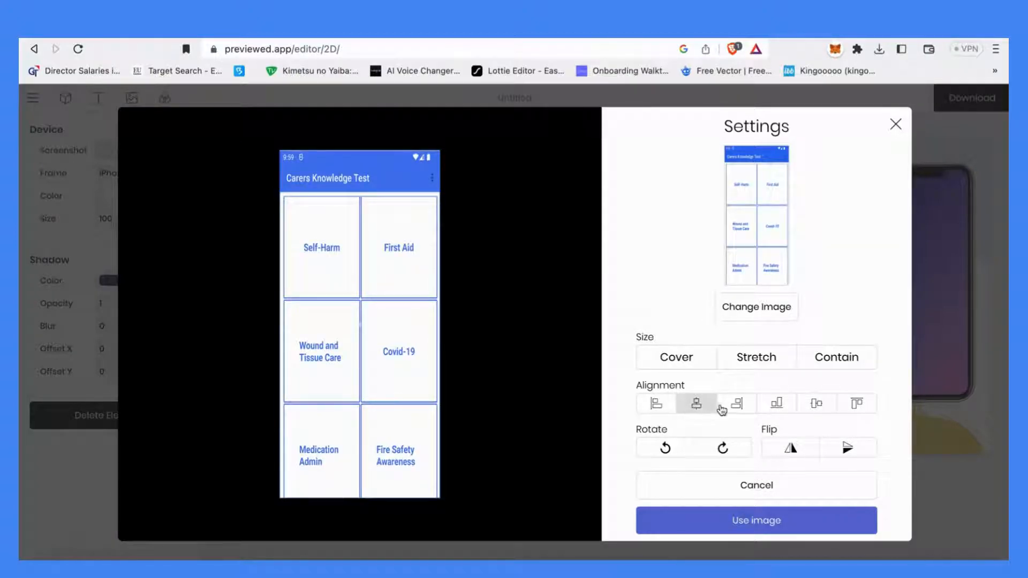
click(751, 524)
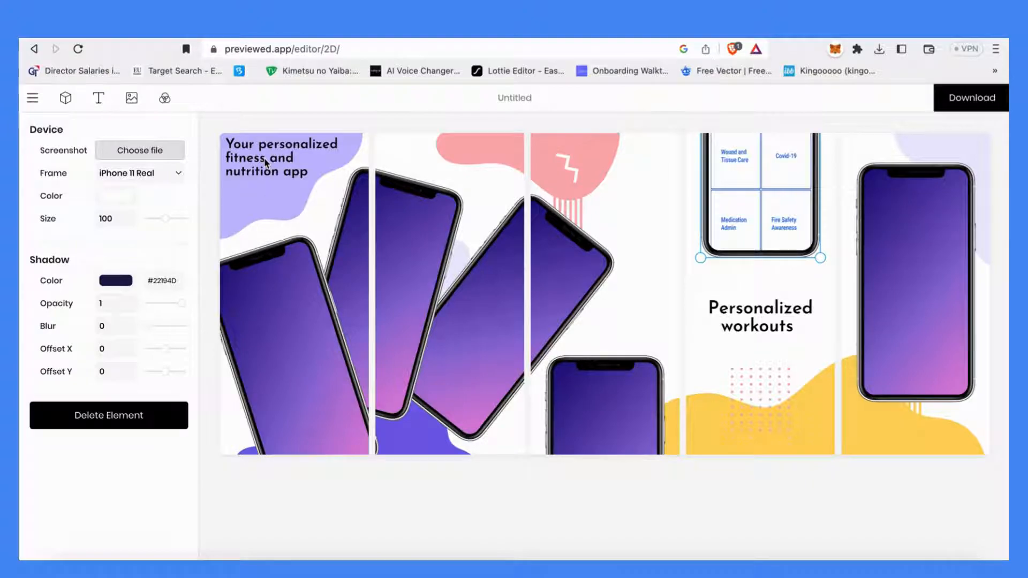
Reload the editor, select the tilted phone in the middle panels and fill it with the Desktop screenshot ending 07.10 PM, stretched
click(335, 52)
key(Return)
click(357, 270)
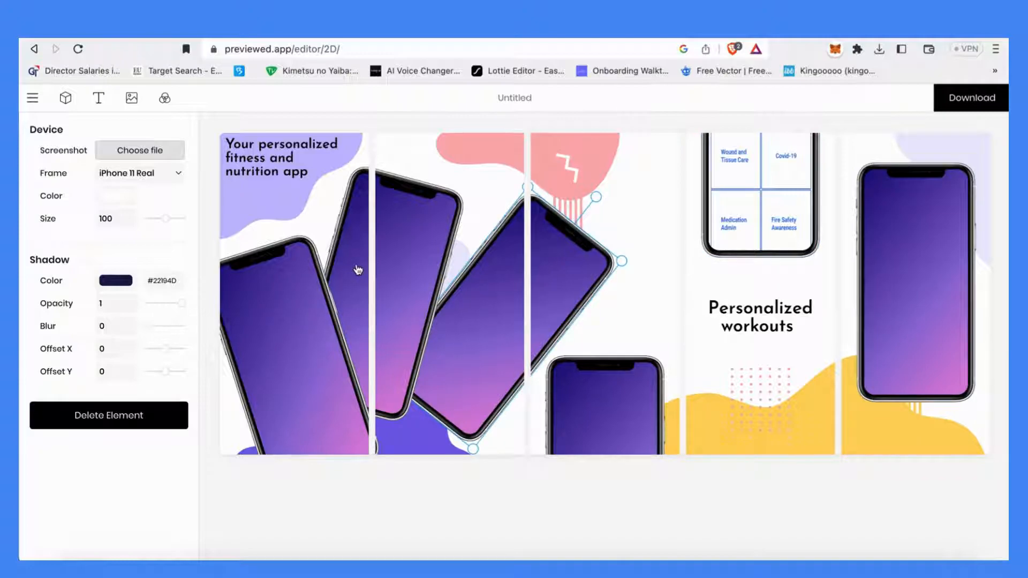
click(139, 150)
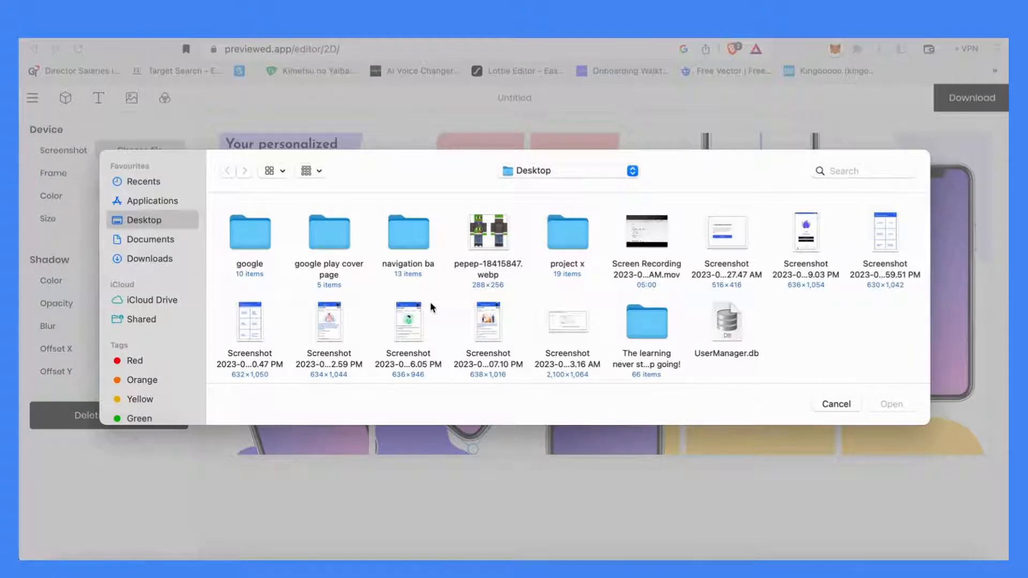
click(491, 331)
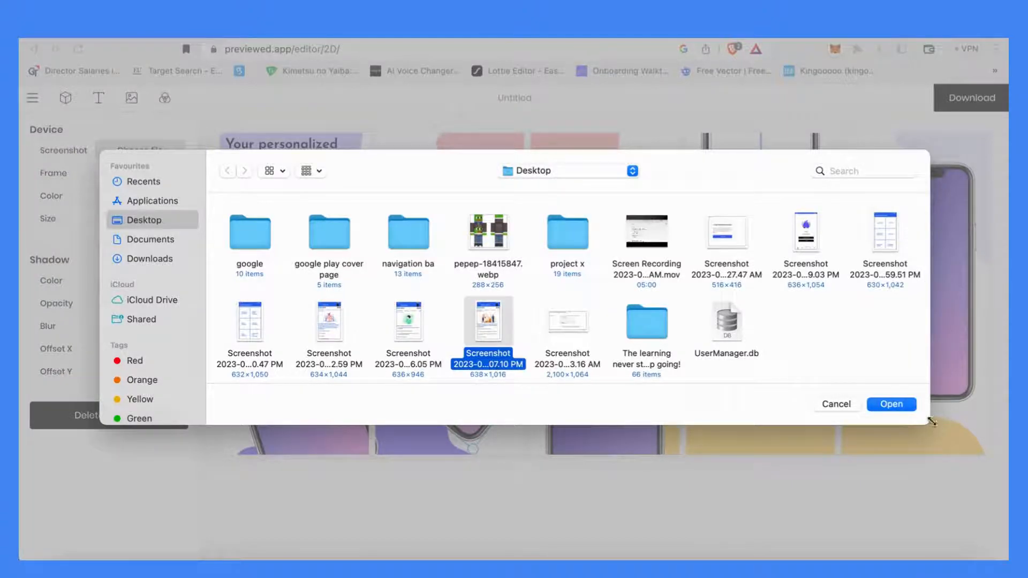
click(909, 404)
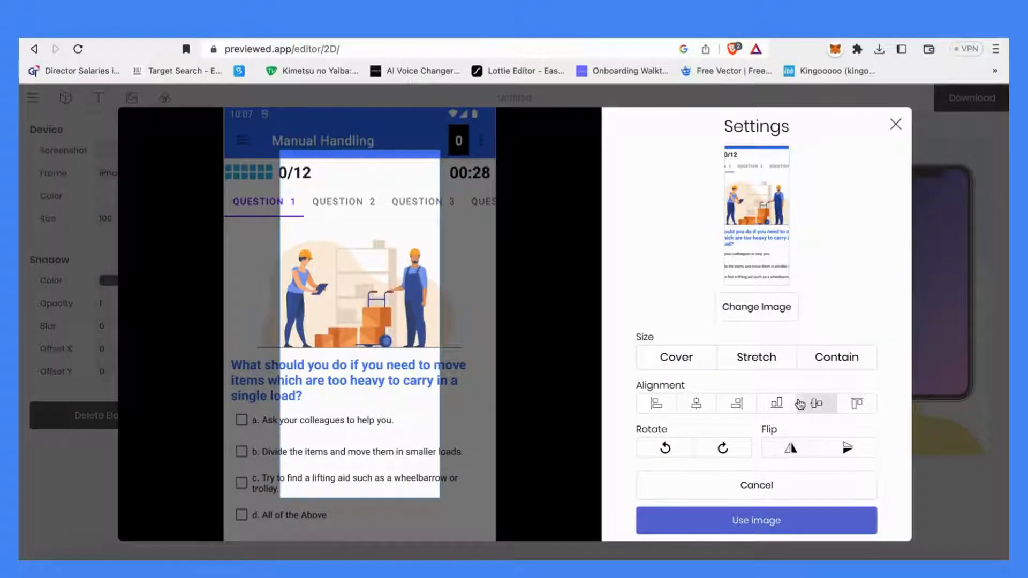
click(755, 356)
click(784, 522)
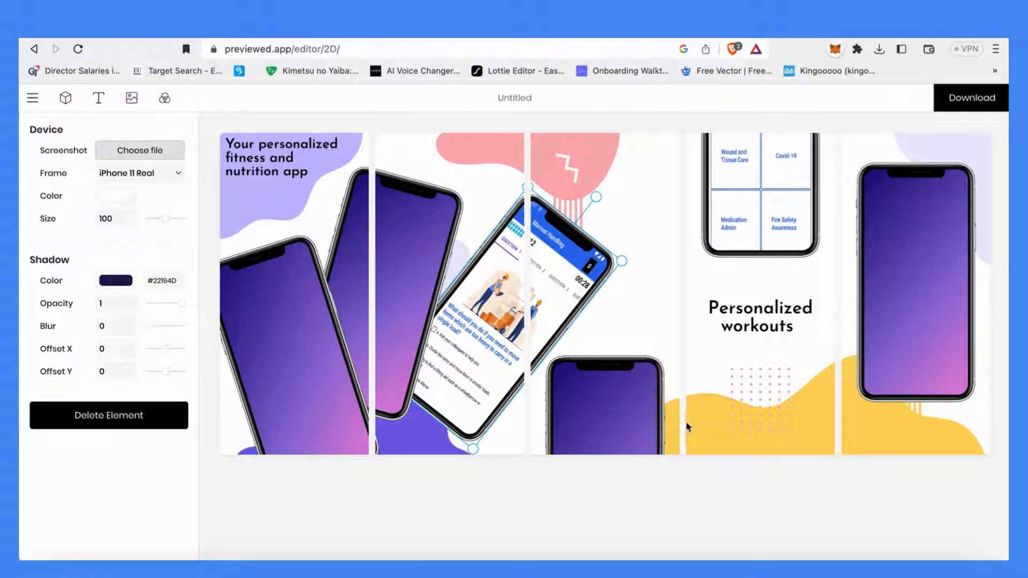
Reload the editor, select the phone in the first panel and fill it with the Desktop screenshot ending 2.59 PM
click(571, 47)
key(Return)
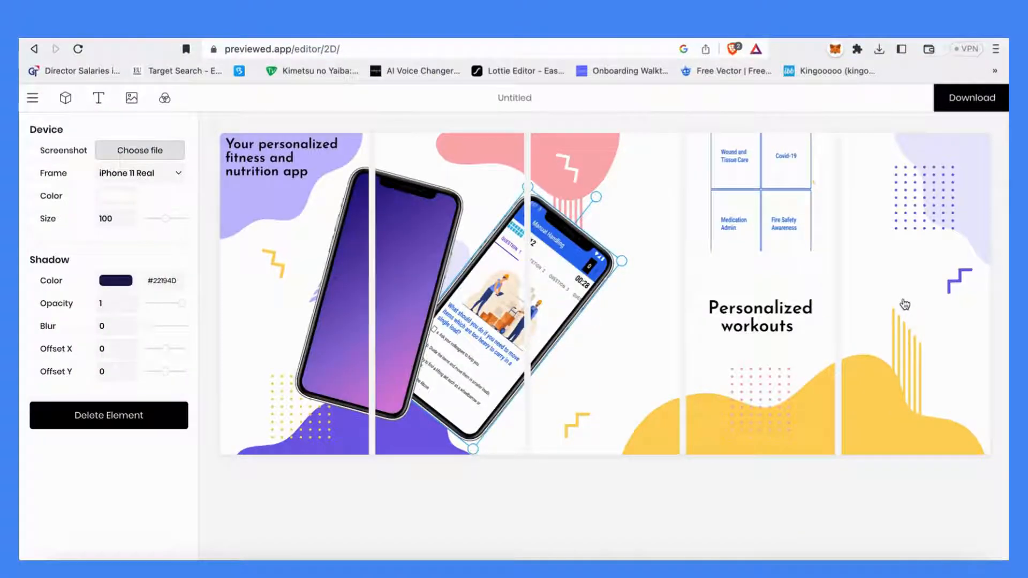
click(574, 396)
click(396, 267)
click(265, 306)
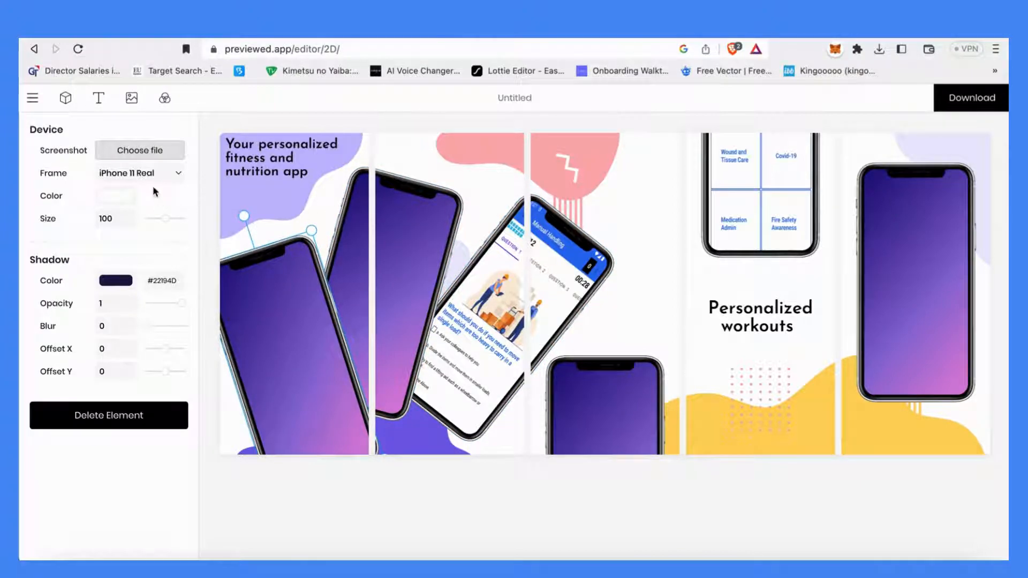
click(156, 153)
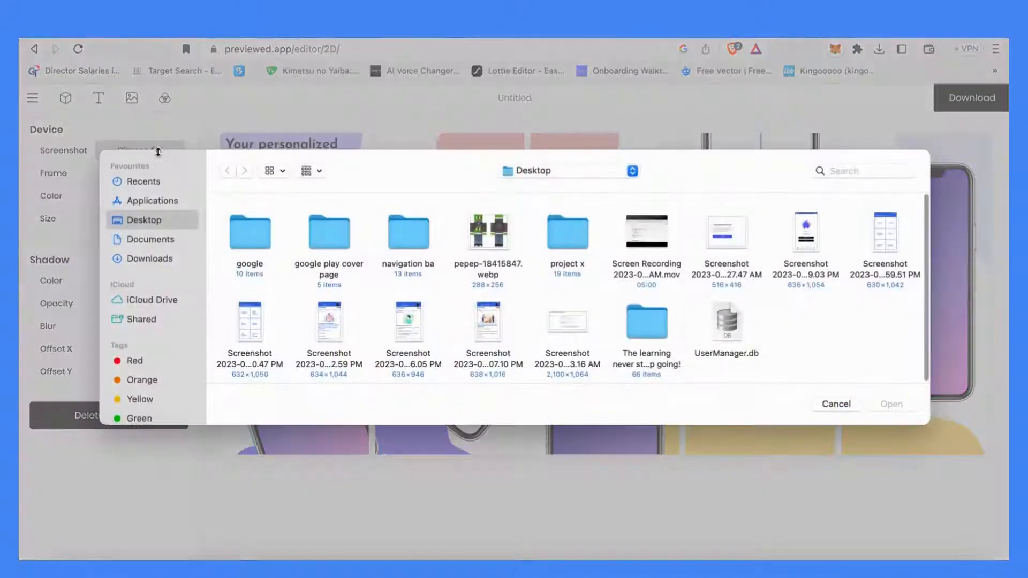
click(337, 327)
click(891, 404)
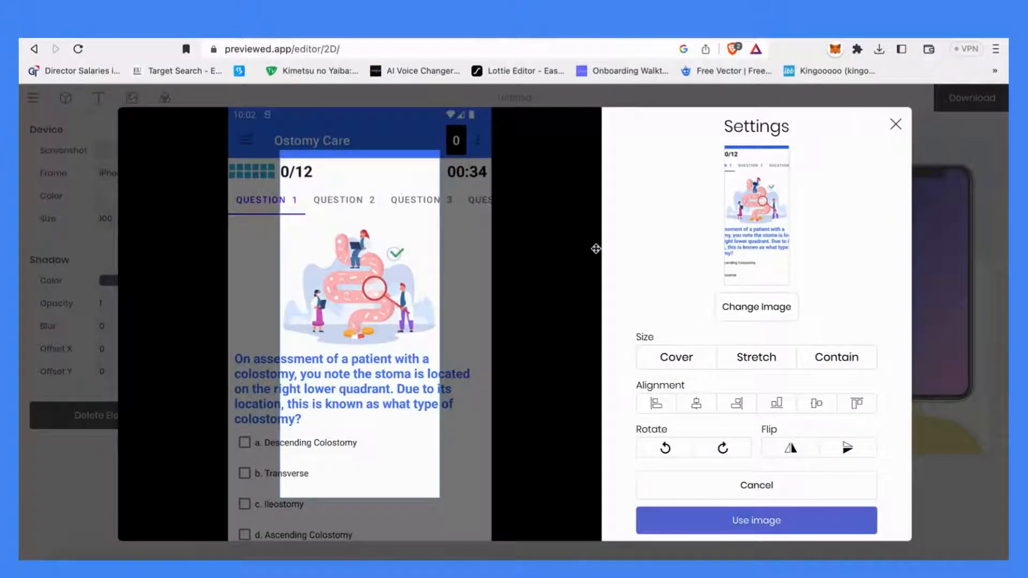
click(747, 521)
Fill the second panel's phone with the Login screenshot ending 51.16 PM from the google play cover page folder, stretched
click(145, 151)
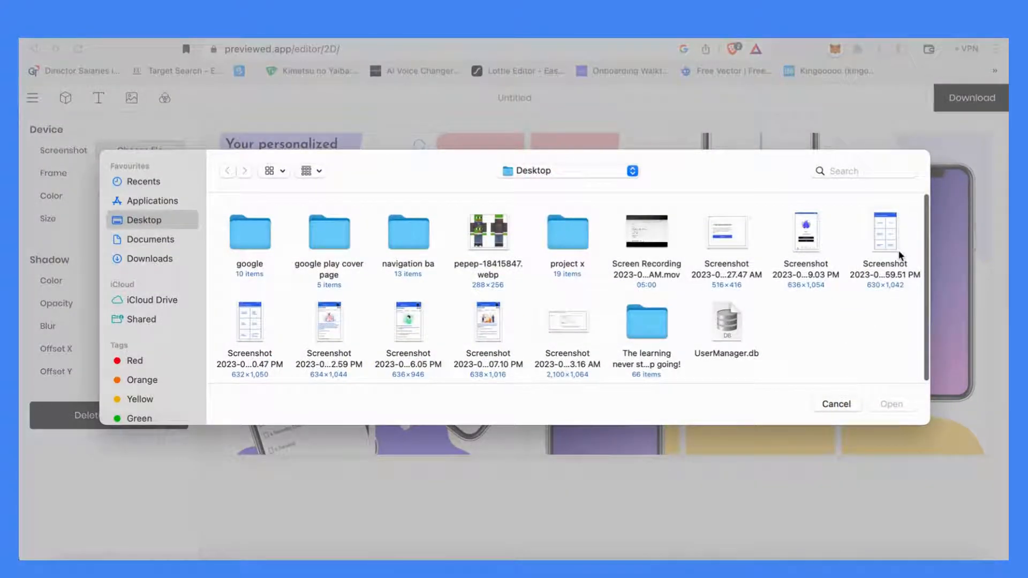
double_click(326, 237)
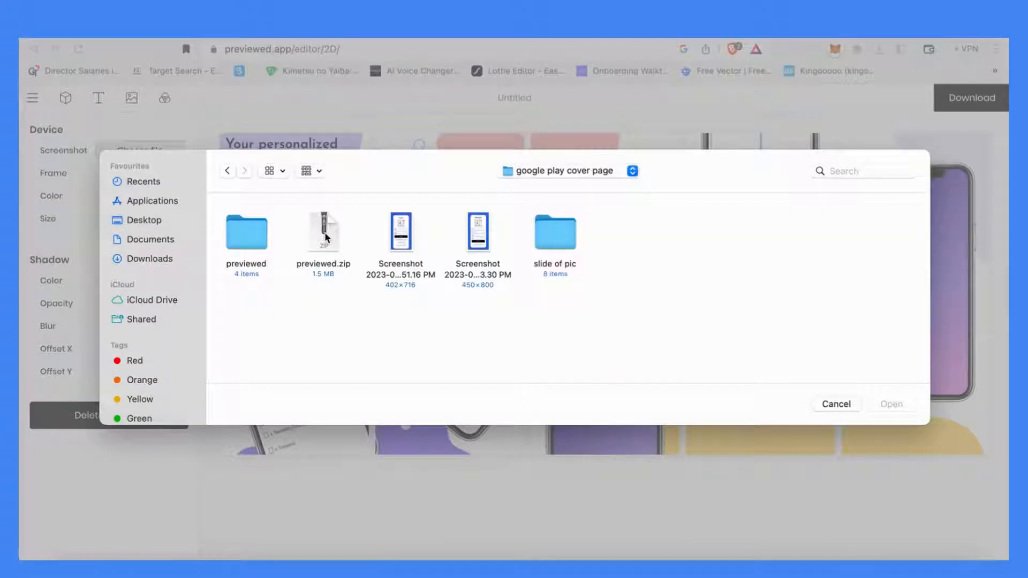
click(393, 244)
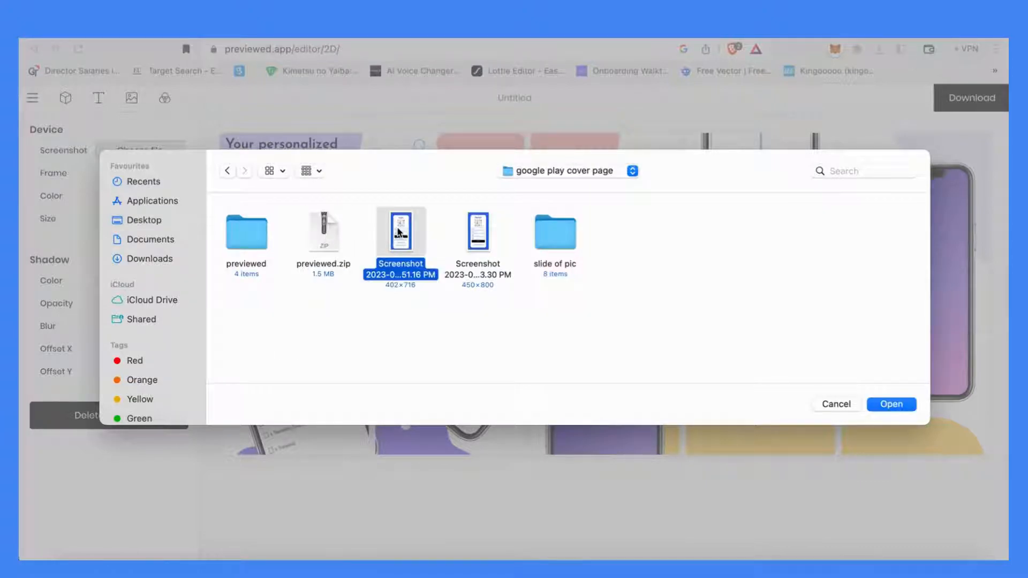
click(873, 402)
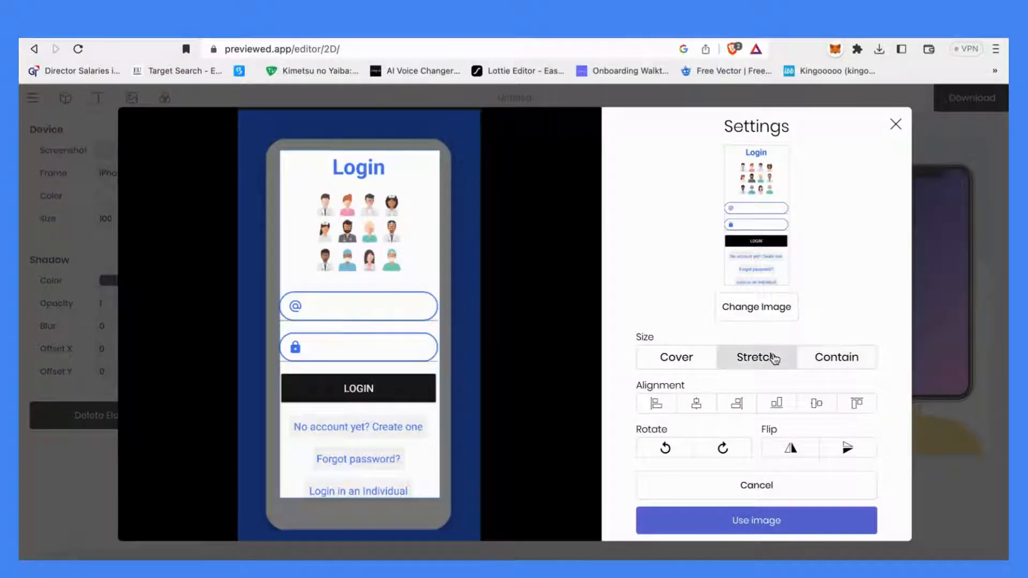
click(773, 358)
click(800, 527)
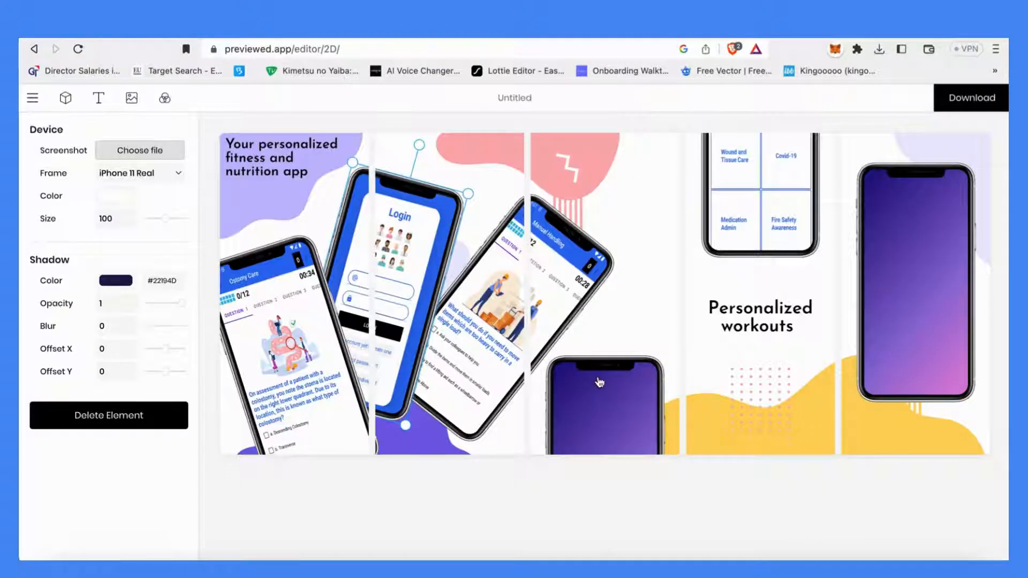
Reload the editor, select the phone in the last panel and fill it with the Register screenshot ending 3.30 PM, stretched
click(887, 277)
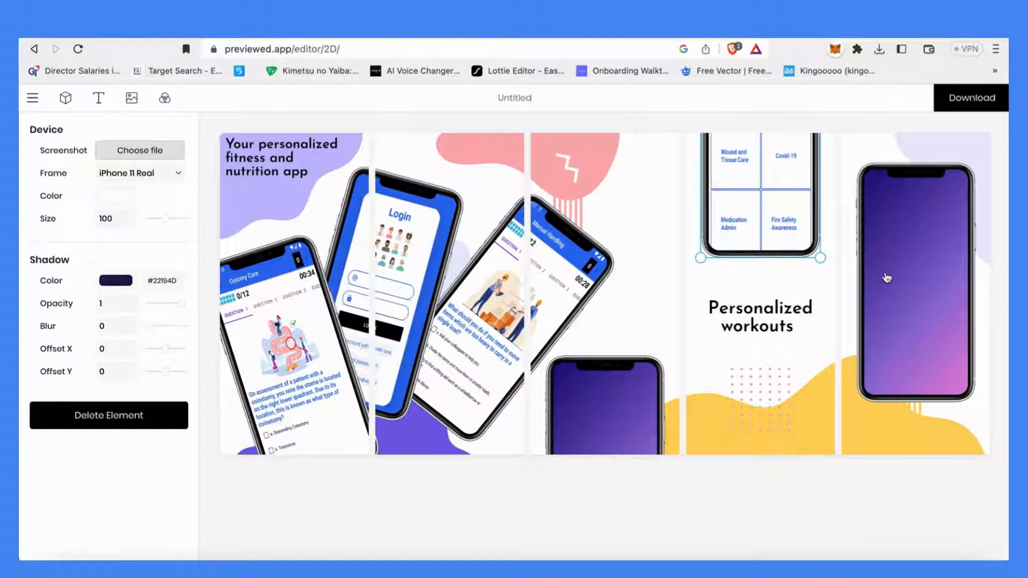
click(509, 49)
key(Return)
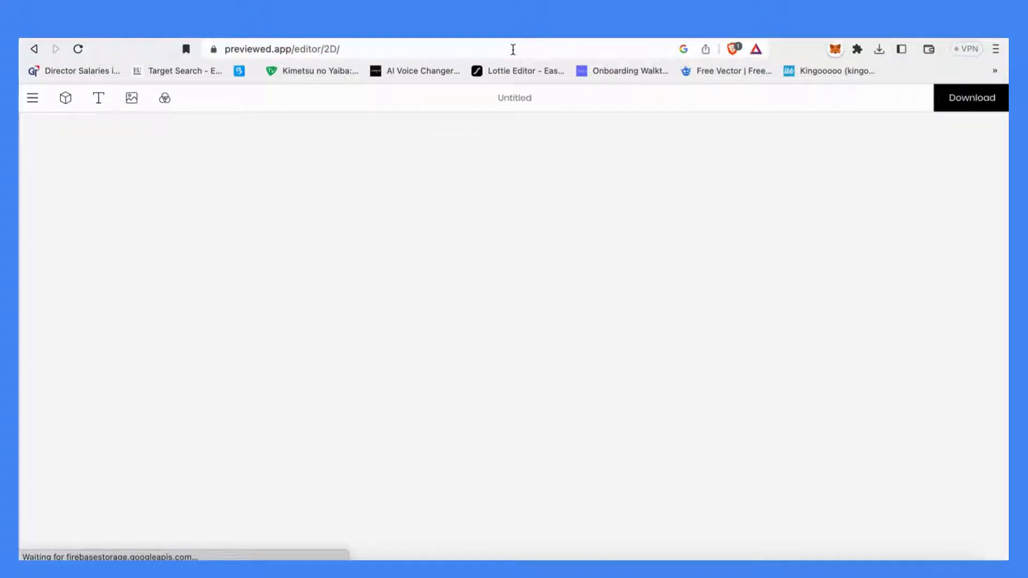
click(892, 265)
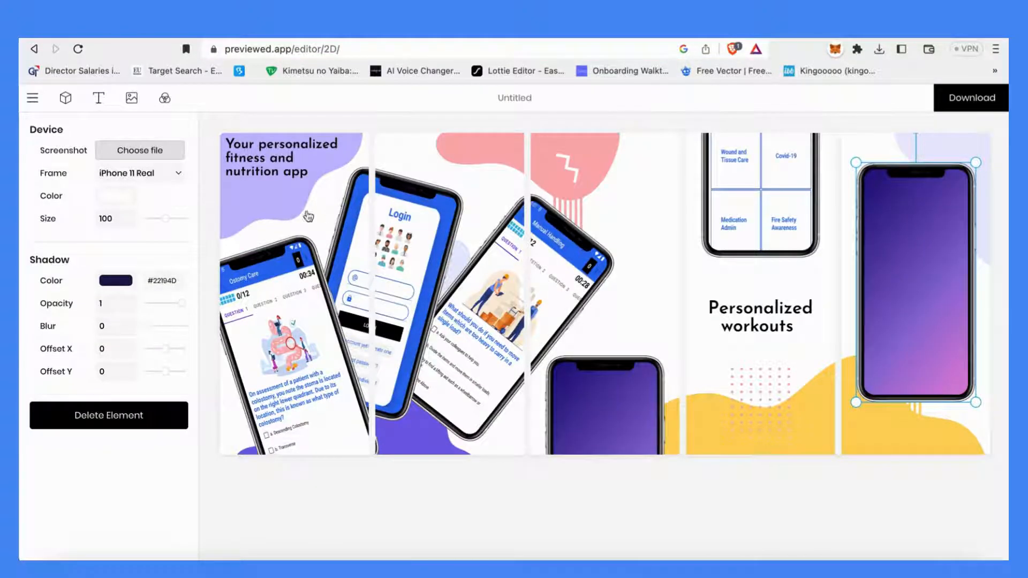
click(142, 151)
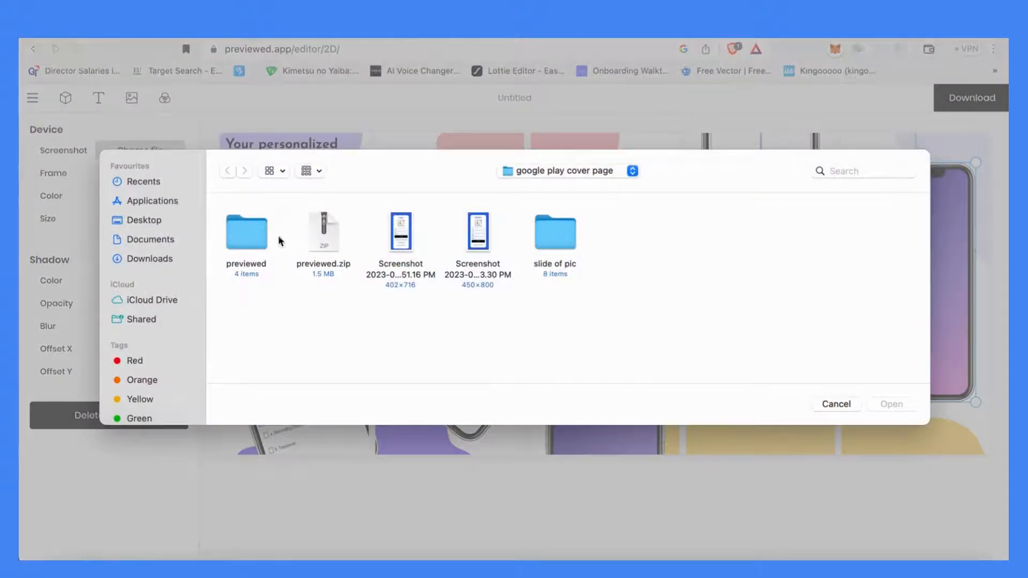
click(476, 236)
click(876, 408)
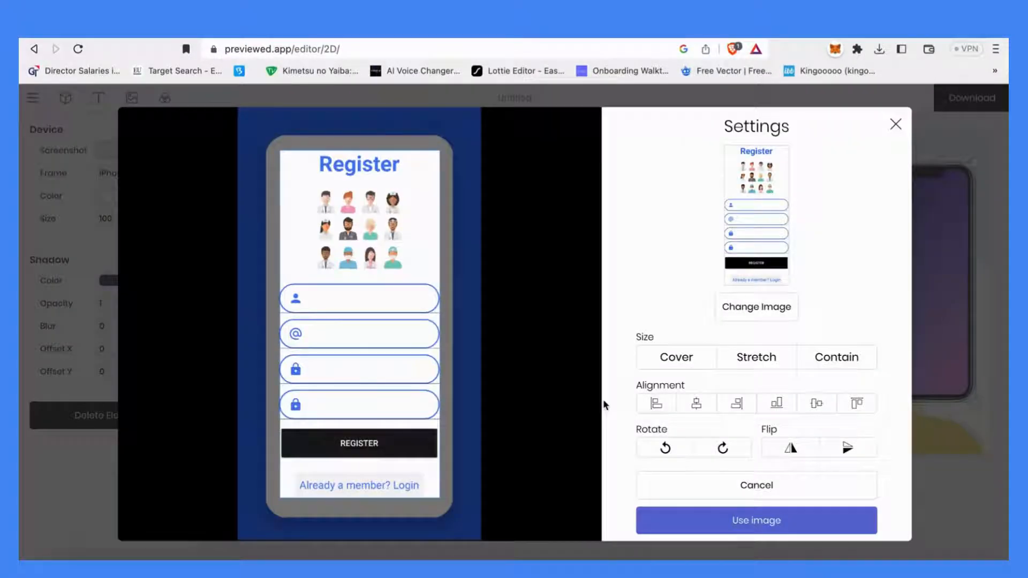
click(773, 353)
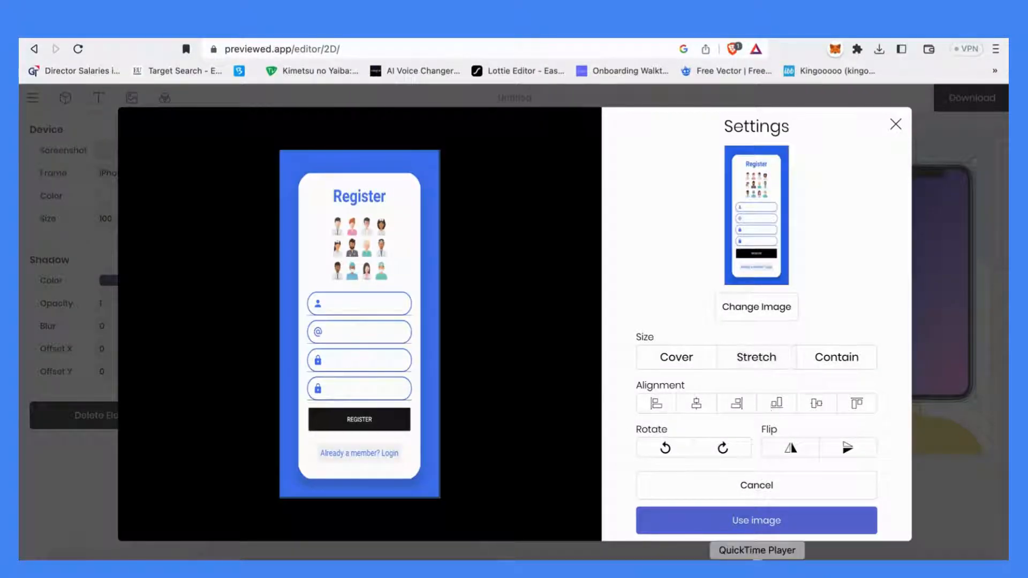
click(747, 524)
Fill the lower phone in the third panel with the Desktop screenshot ending 6.05 PM
click(138, 149)
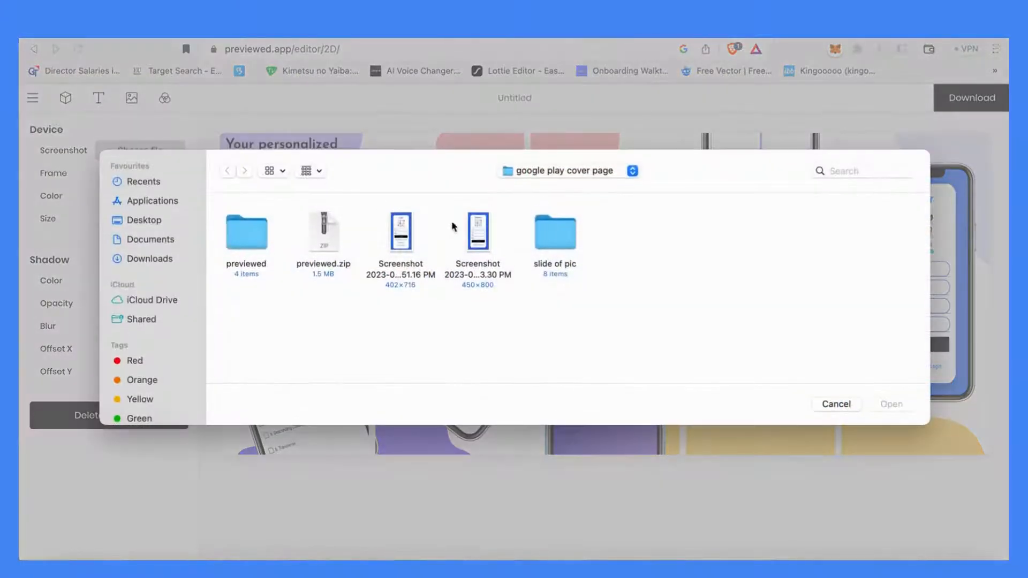
click(253, 234)
click(145, 220)
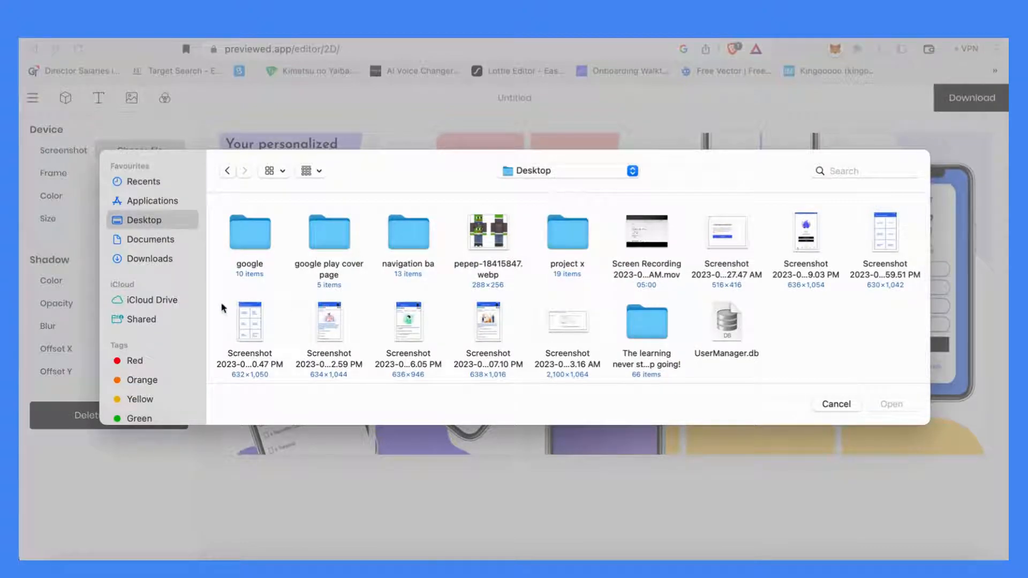
click(243, 314)
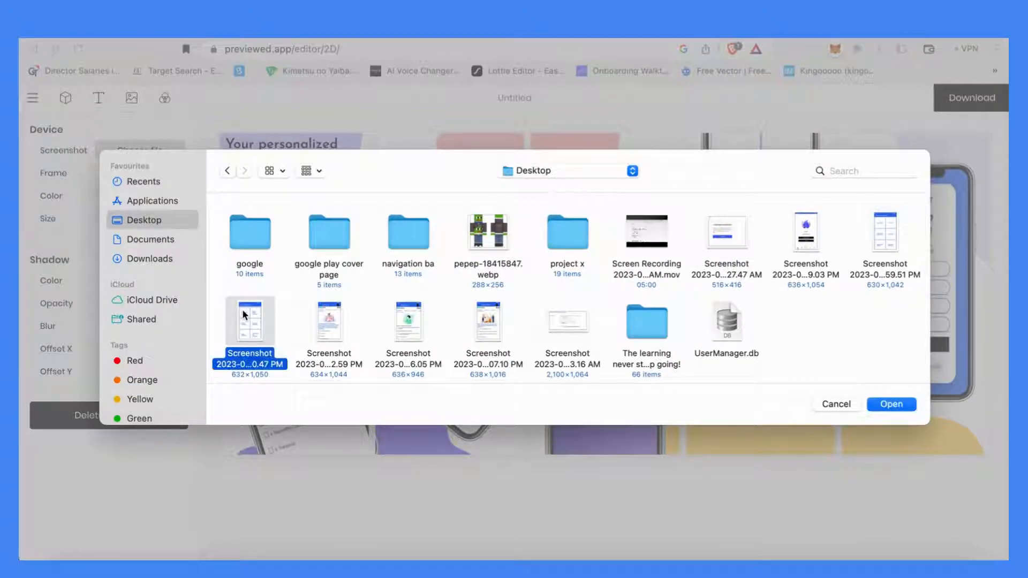
click(331, 321)
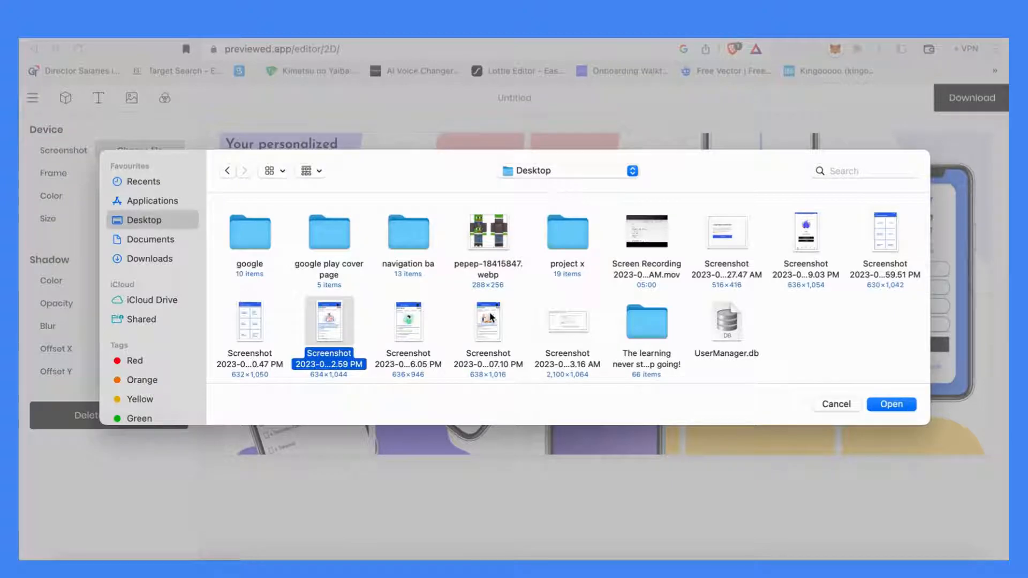
click(396, 329)
click(888, 405)
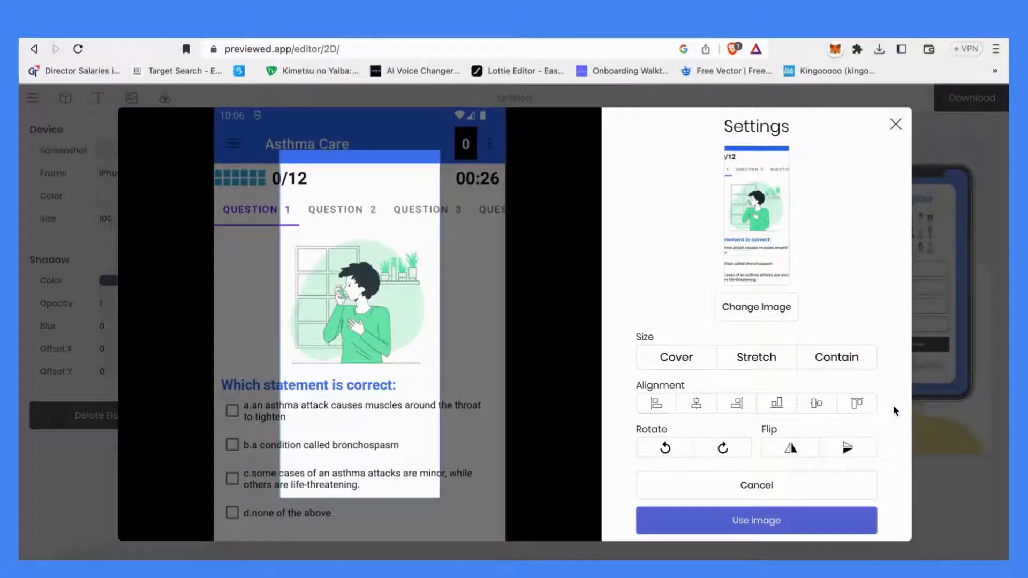
click(764, 521)
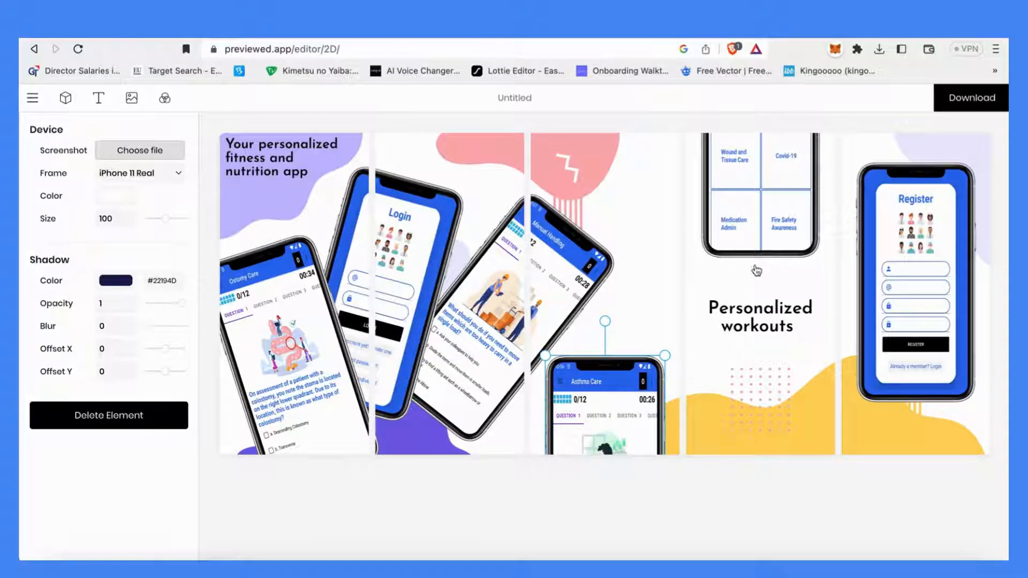
Nudge the third panel's lower phone and the headline text in the first panel into slightly new positions
mouse_move(623, 369)
mouse_down()
mouse_move(631, 187)
mouse_move(622, 206)
mouse_move(627, 373)
mouse_up()
drag(609, 326, 646, 328)
drag(642, 227, 544, 256)
click(287, 159)
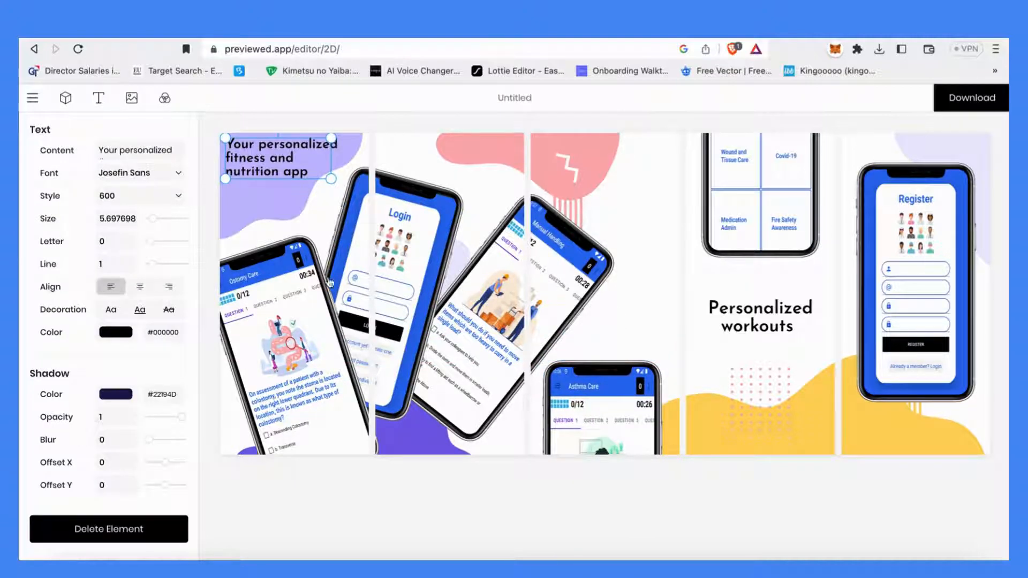
mouse_move(313, 145)
mouse_down()
mouse_move(317, 160)
mouse_move(314, 152)
mouse_up()
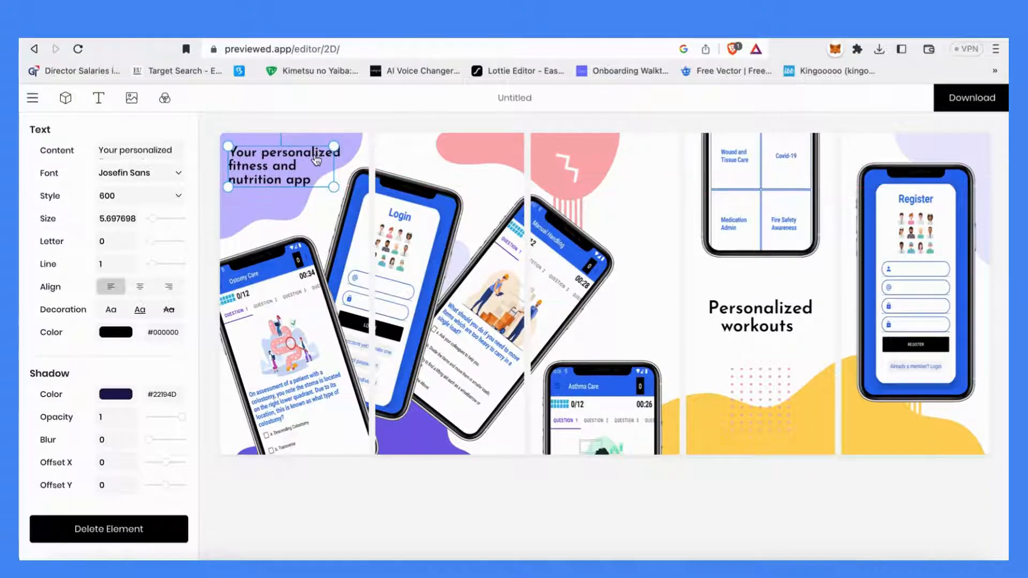
Rewrite the headline text to begin 'Sometime you need to refer it for it to work again. then you can download...'
triple_click(286, 162)
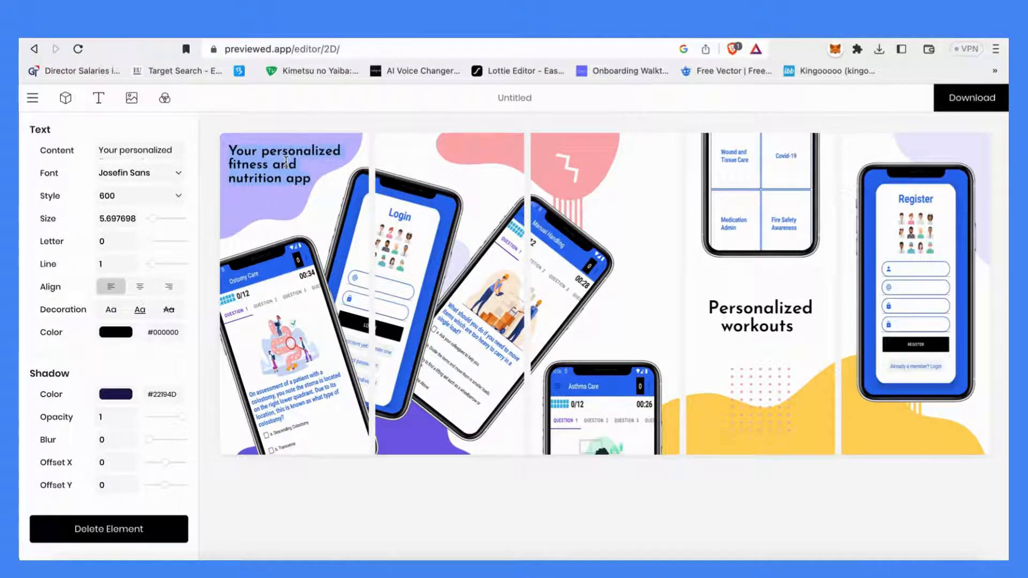
text(Sometime you need to)
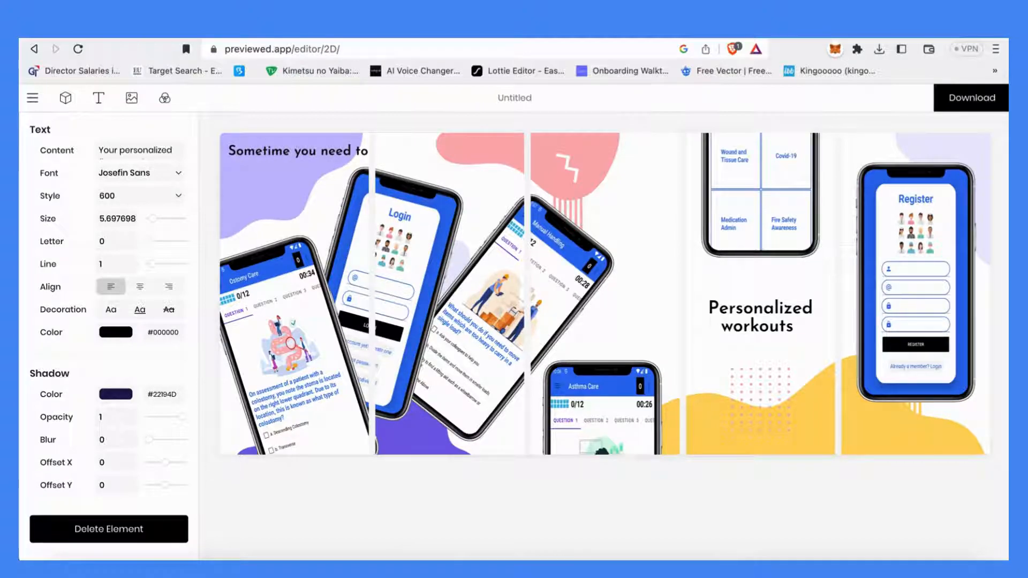
text( rerre)
key(BackSpace)
key(BackSpace)
text(e)
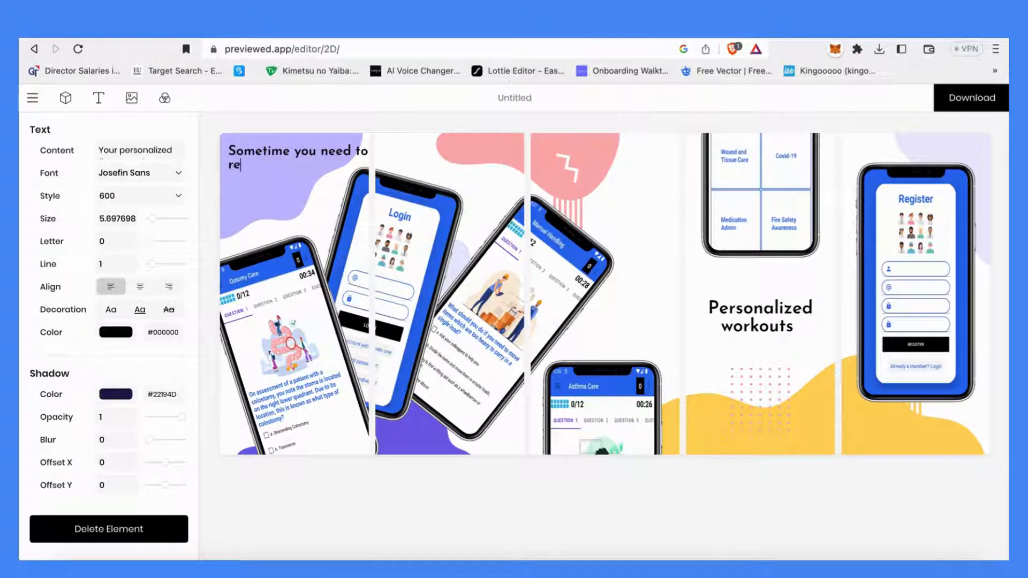
text(fer it for it to work again)
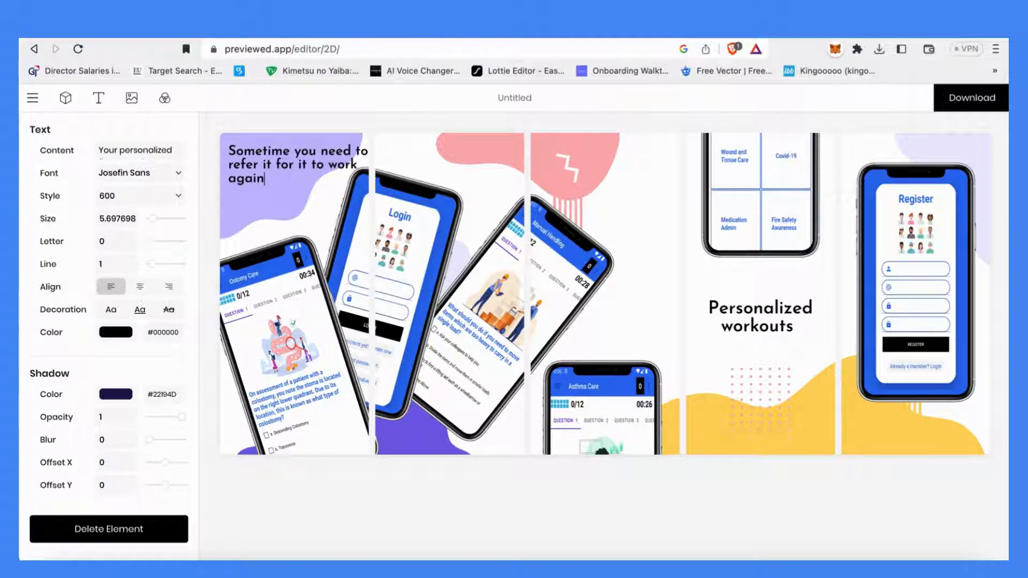
text(. then you can d)
key(BackSpace)
key(BackSpace)
key(Return)
text(can do)
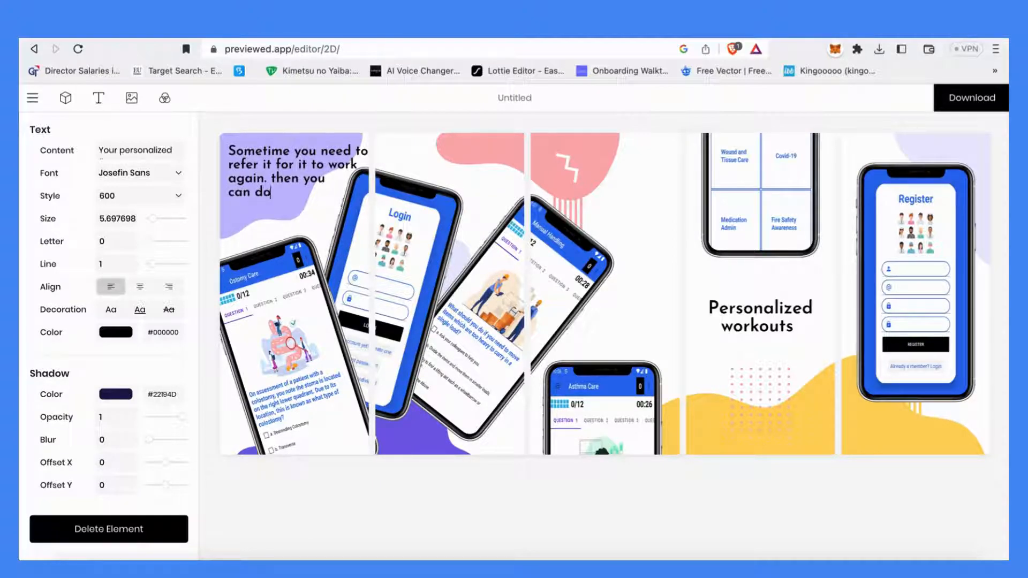
text(enload and)
key(Return)
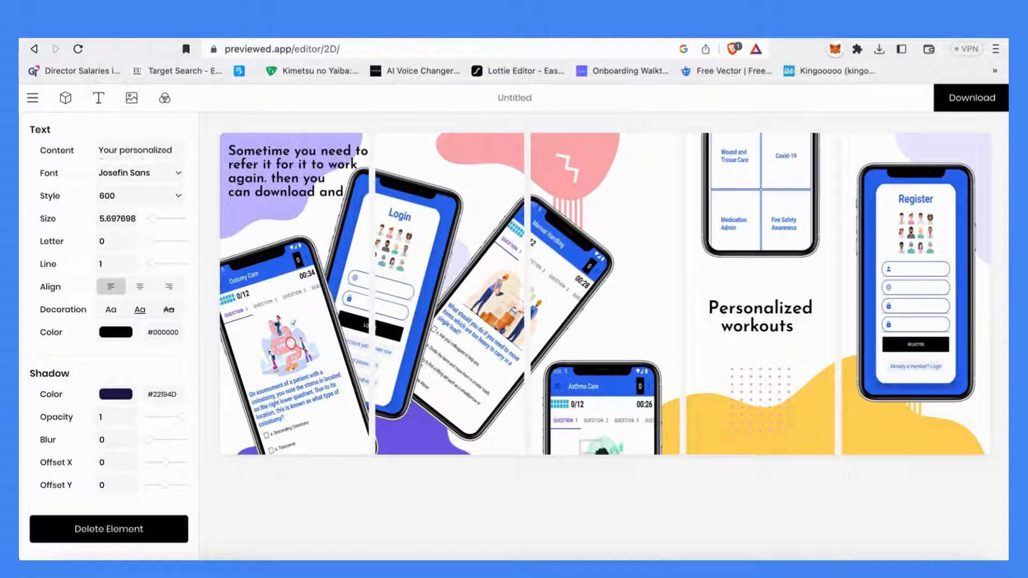
text(it will have)
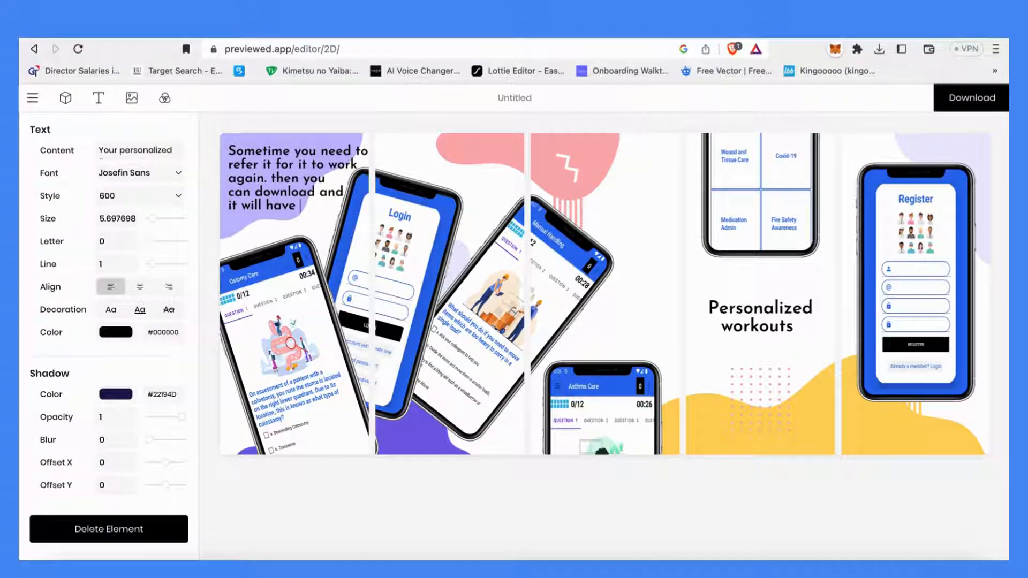
text( section)
key(BackSpace)
key(BackSpace)
key(BackSpace)
key(BackSpace)
text(sections of the ap)
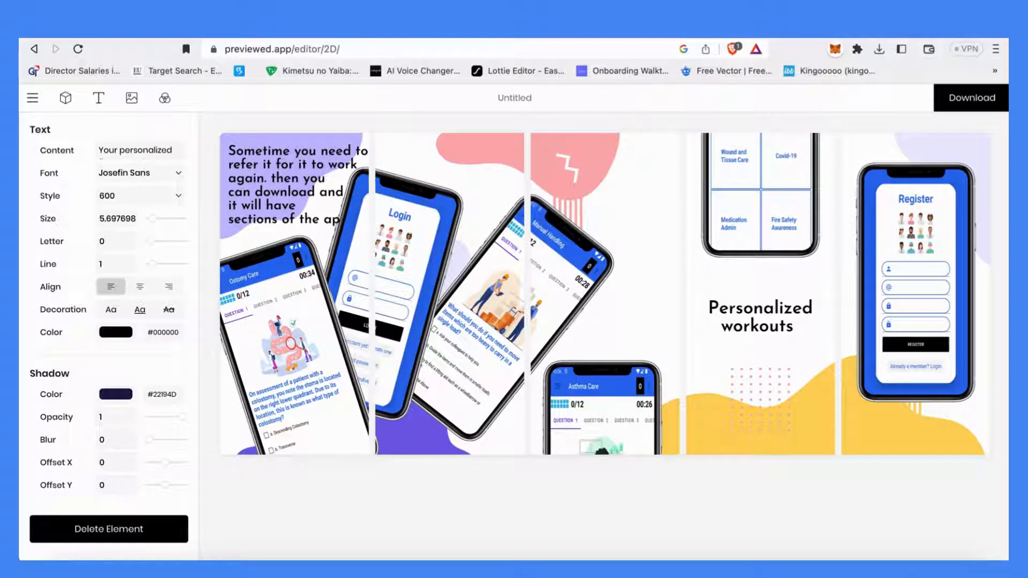
text(c for you to)
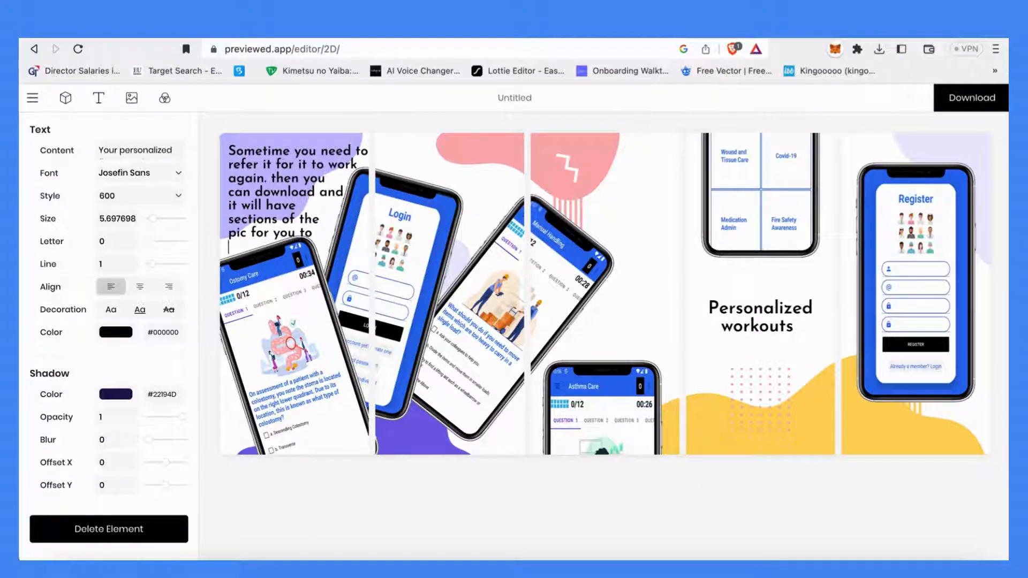
Replace the headline with 'to put in your play store or you can use canva to edit yourself'
key(ctrl+a)
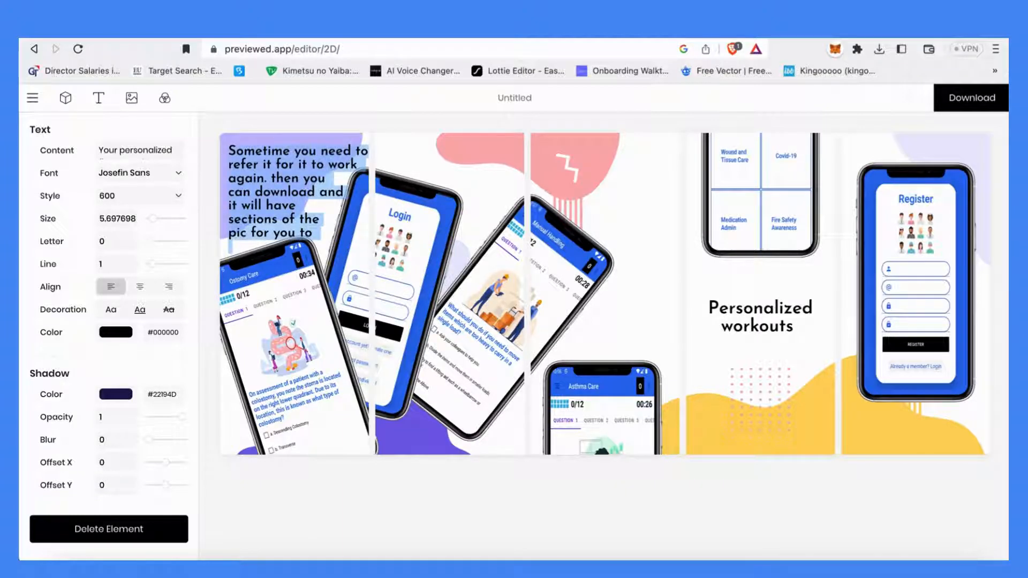
text(to o)
key(BackSpace)
text(put in t your play)
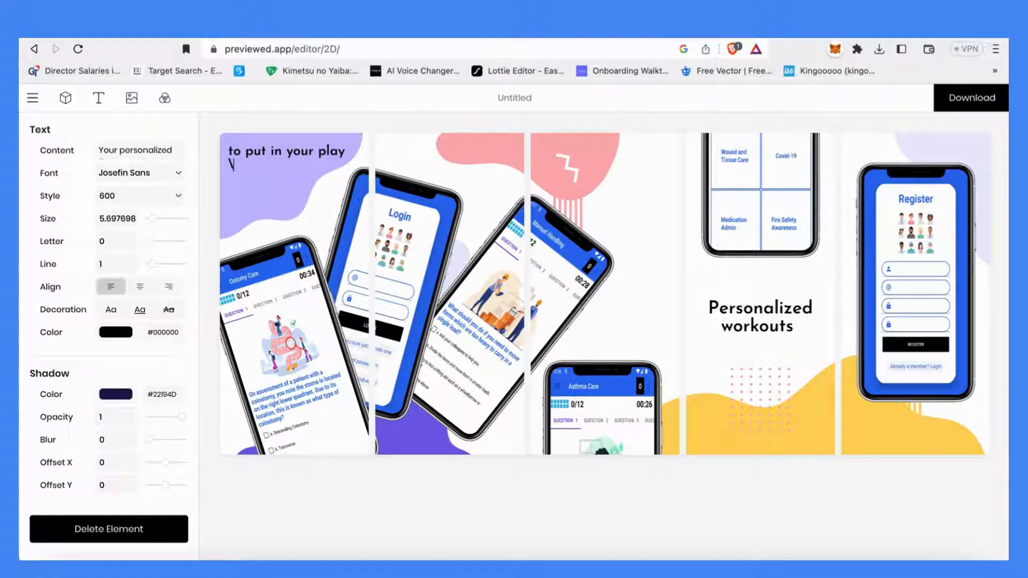
text( sto store or you can)
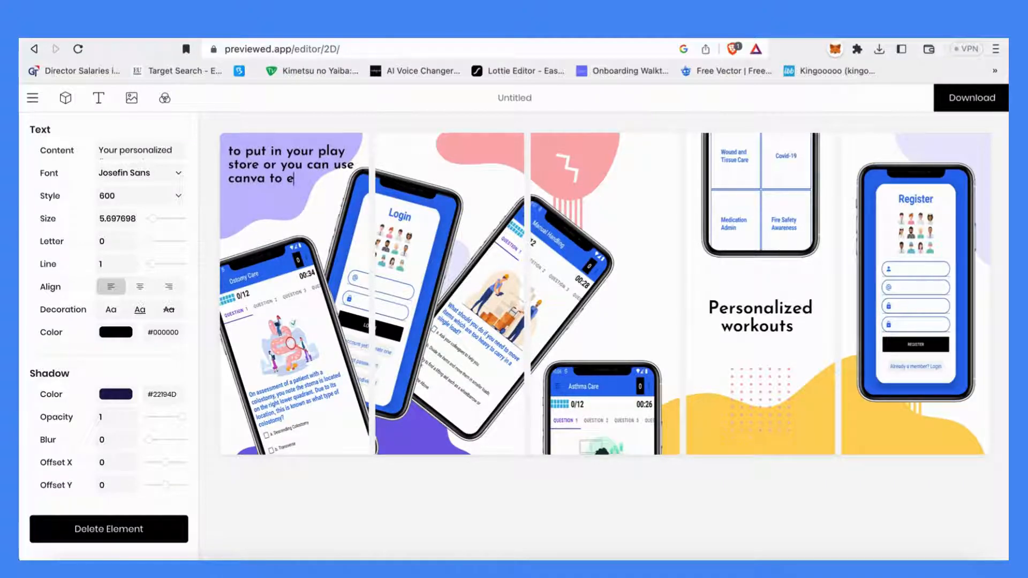
text(use canva to edit yourse)
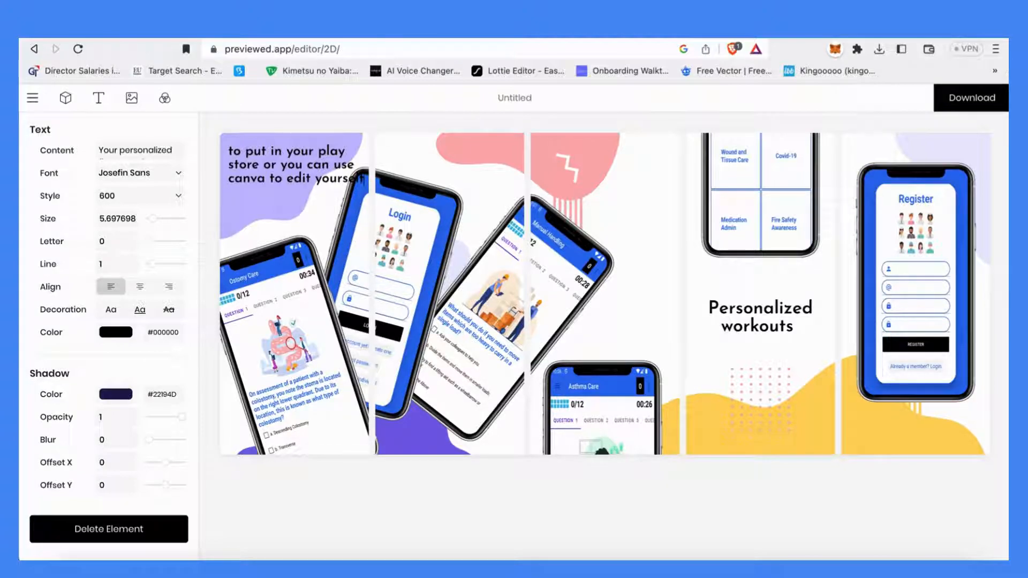
key(BackSpace)
key(BackSpace)
key(BackSpace)
key(BackSpace)
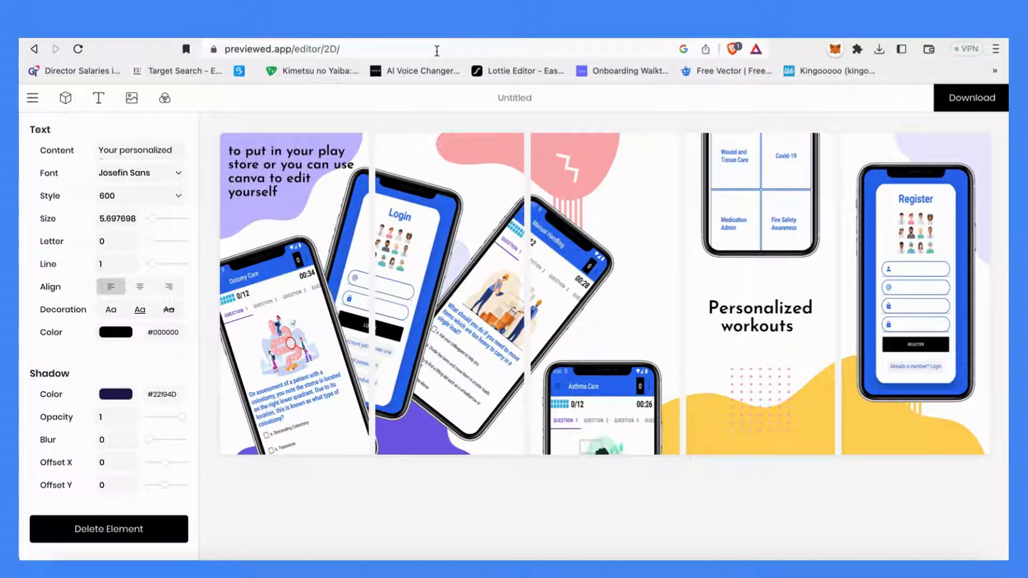
Switch to Canva by searching for it on Google
click(436, 51)
text(go)
key(Return)
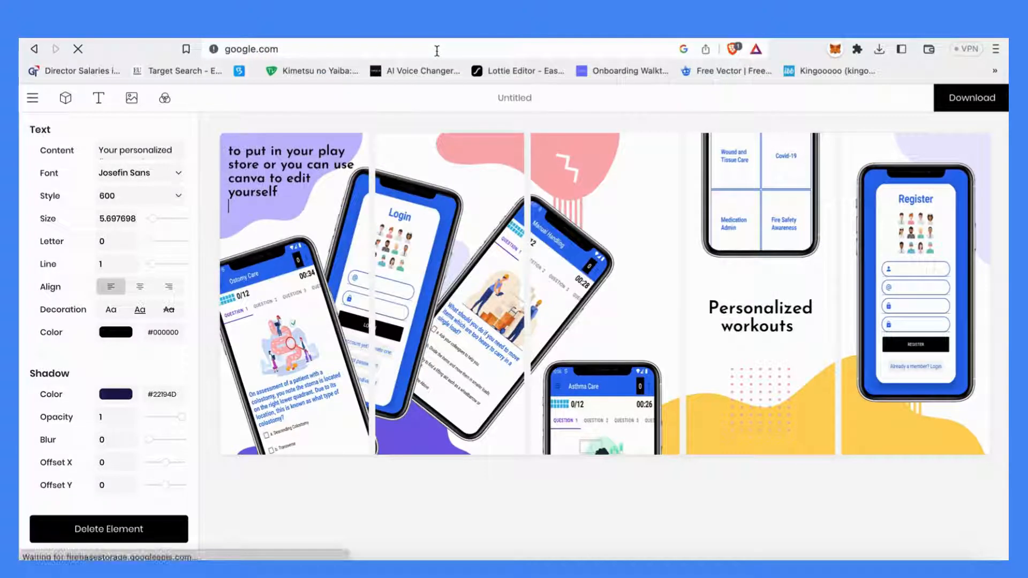
text(canc)
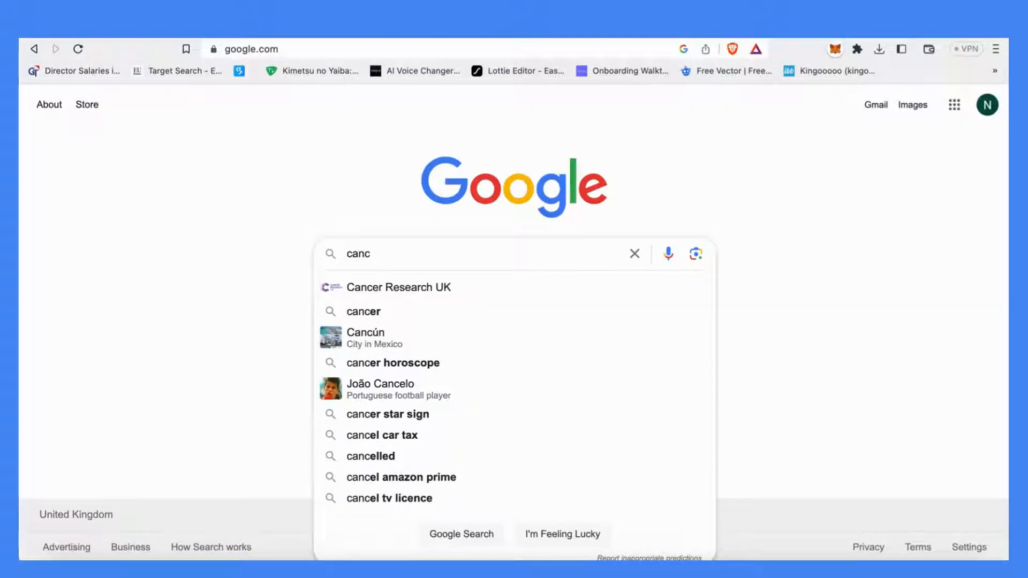
key(BackSpace)
text(va)
key(Return)
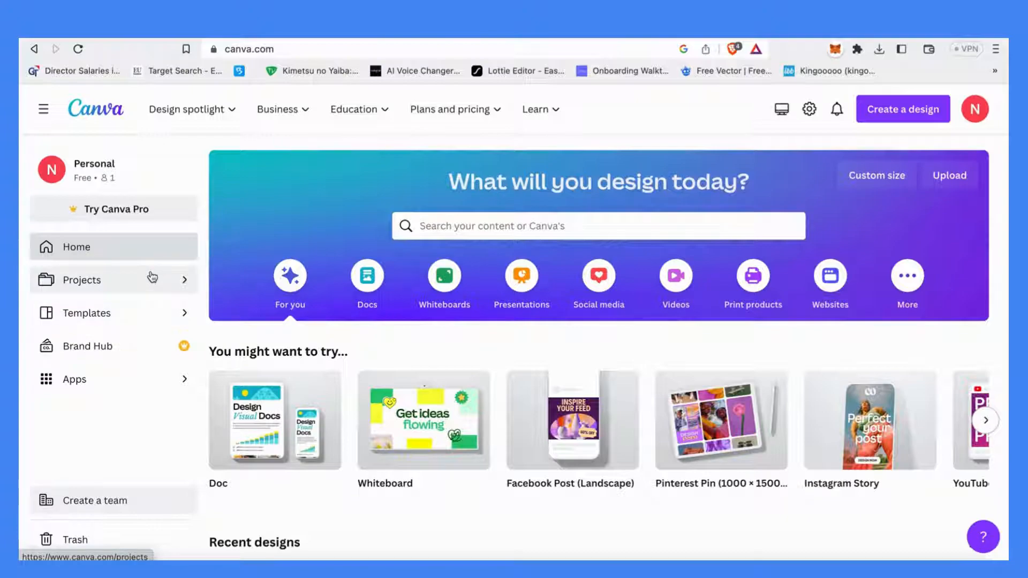
Create a new custom-size design of 3200 × 1800 px
click(862, 177)
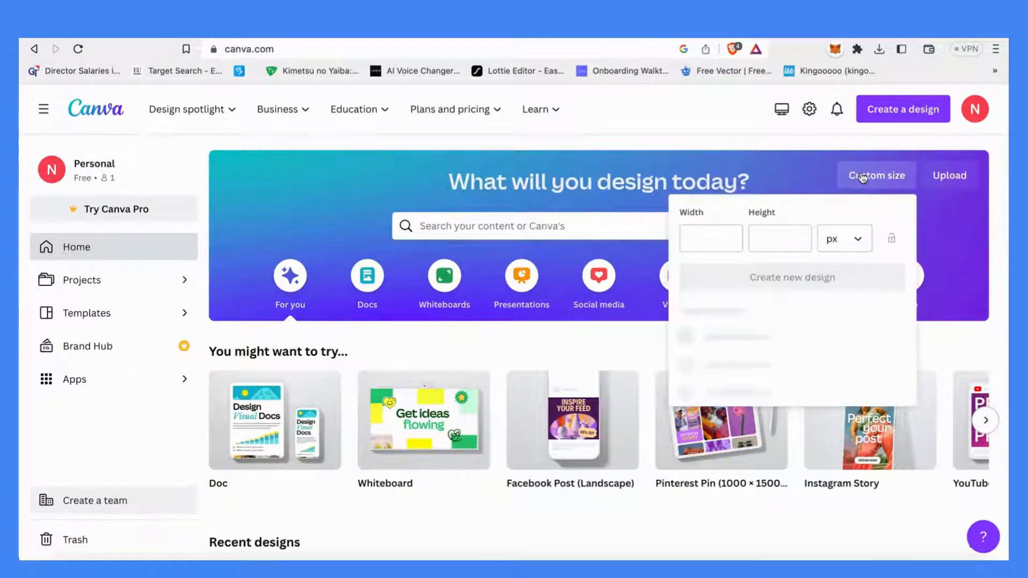
click(709, 248)
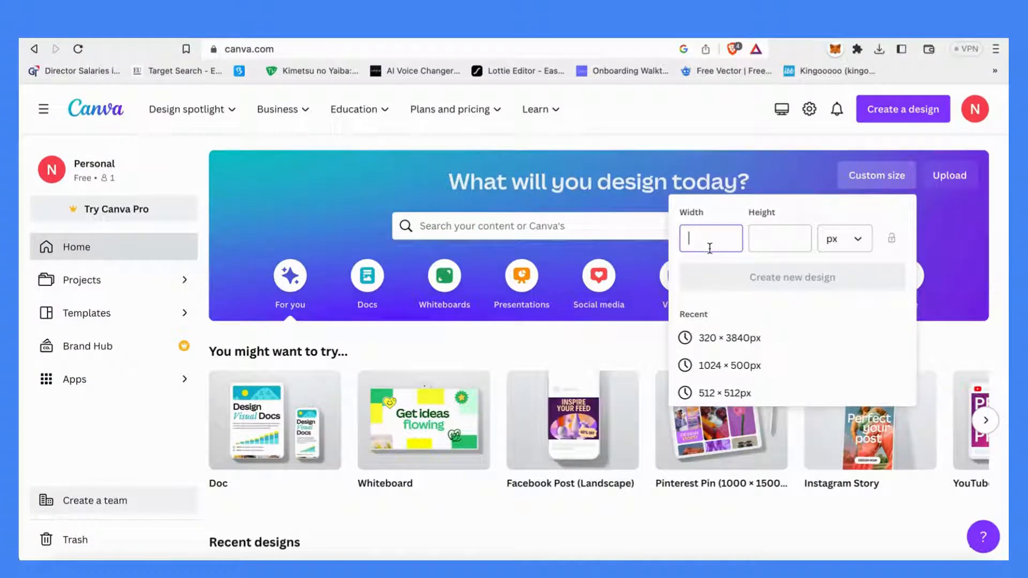
text(32)
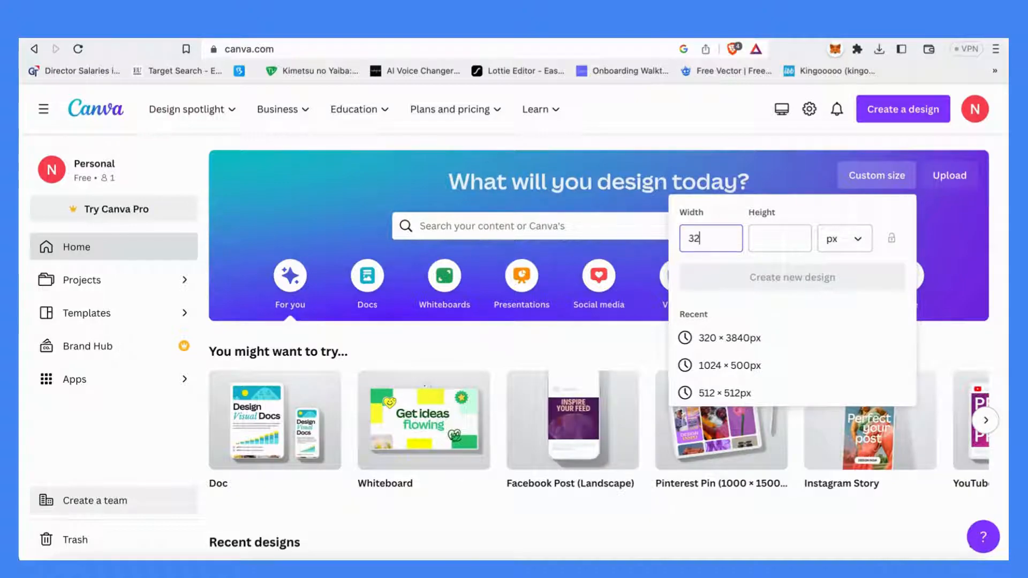
text(00)
key(Tab)
text(1800)
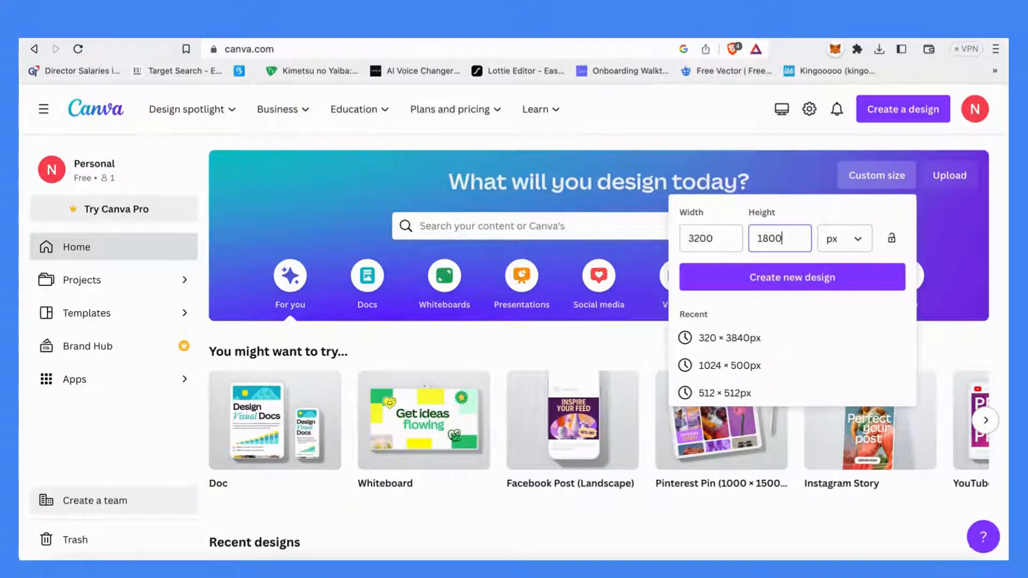
click(775, 278)
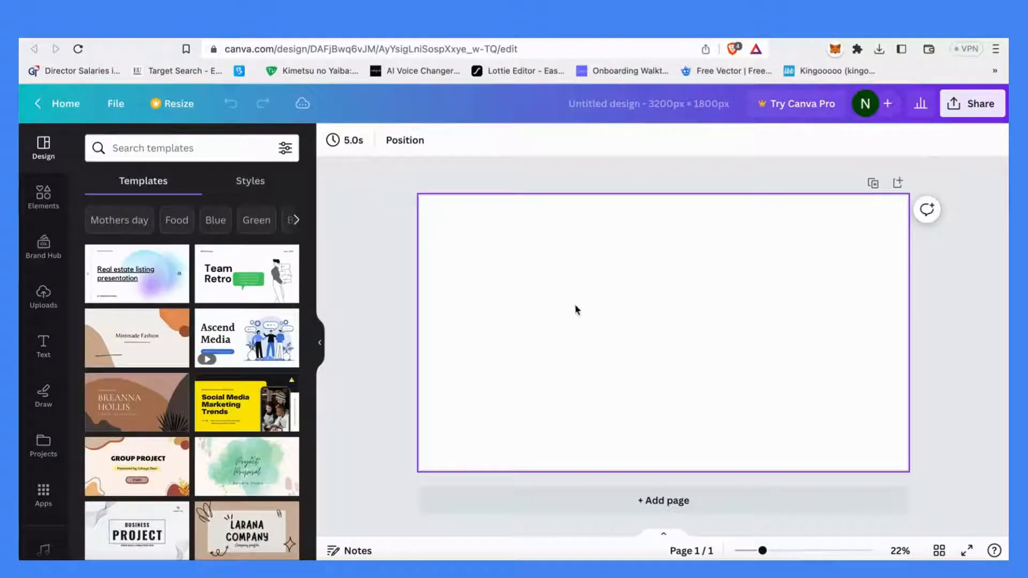
Search templates for 'app' and apply the Product Mockups page of the Clean Modern App Portfolio Mockup Presentation
click(161, 155)
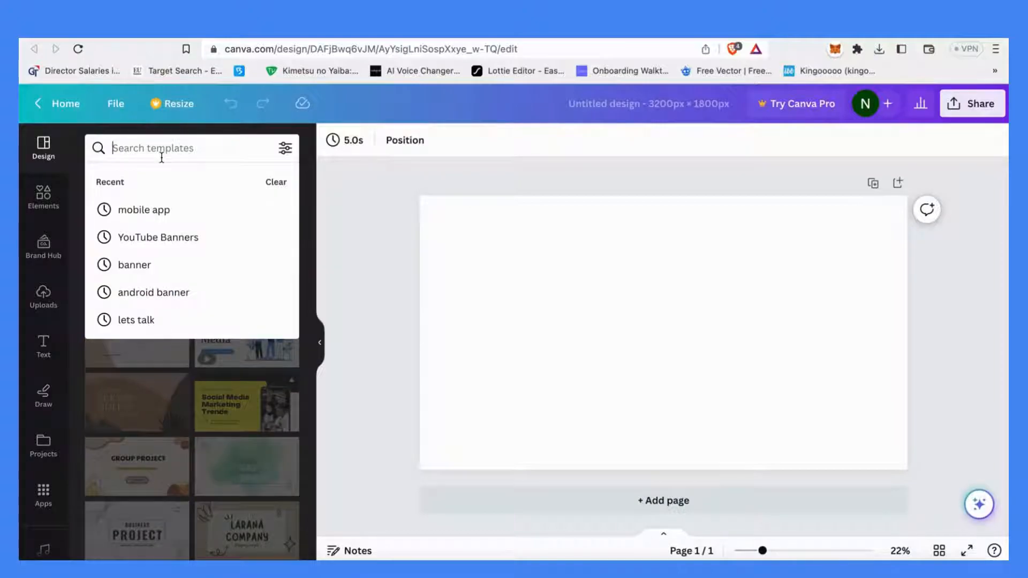
text(app a)
key(BackSpace)
key(BackSpace)
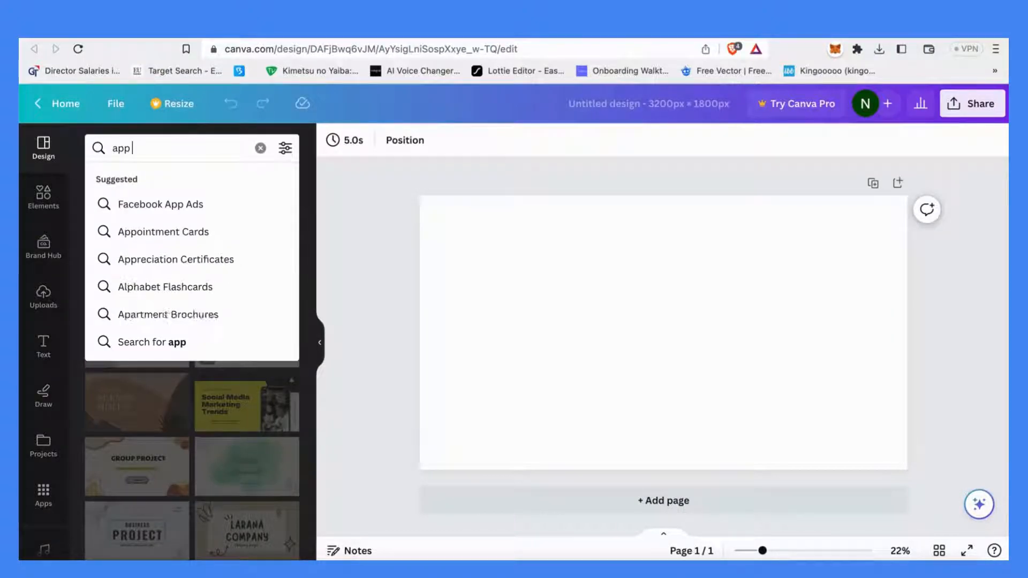
key(Return)
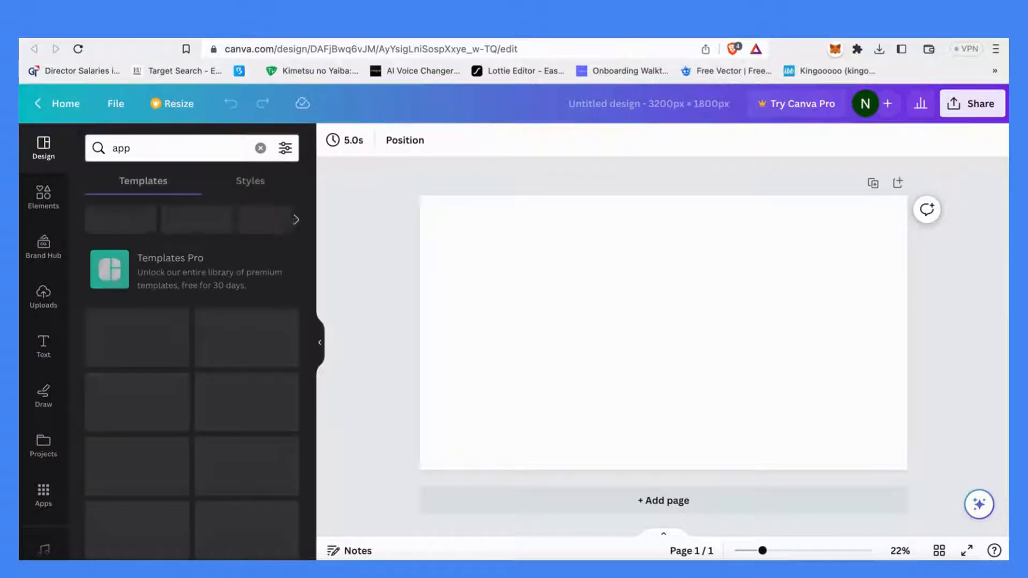
click(169, 343)
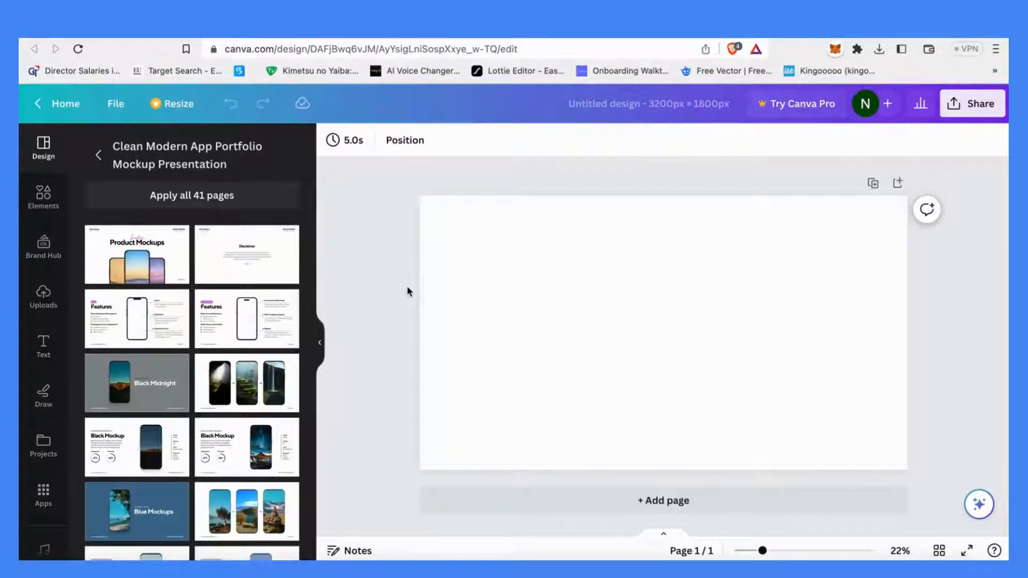
click(138, 261)
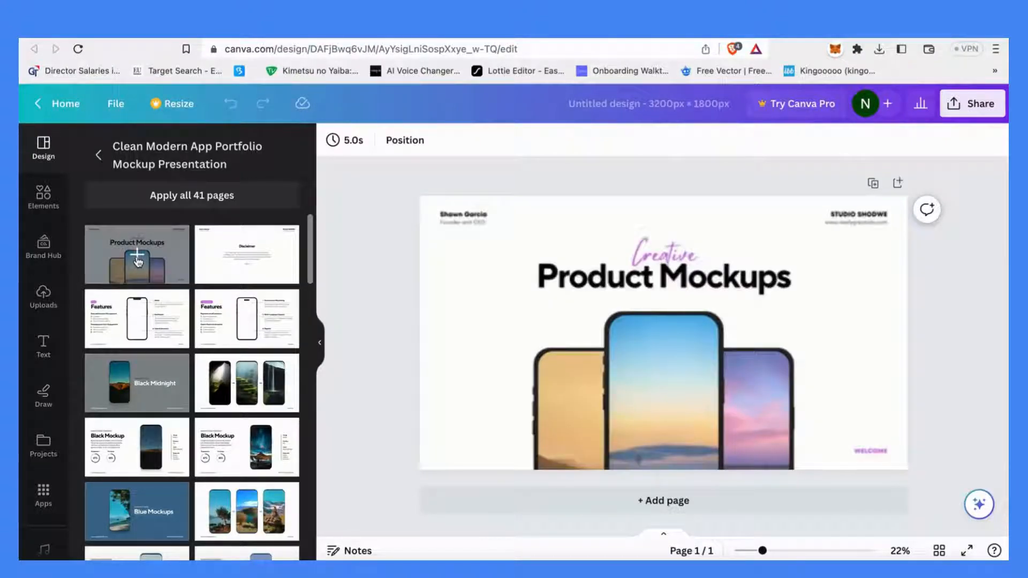
Try nudging the centre phone mockup, then undo the move
click(637, 375)
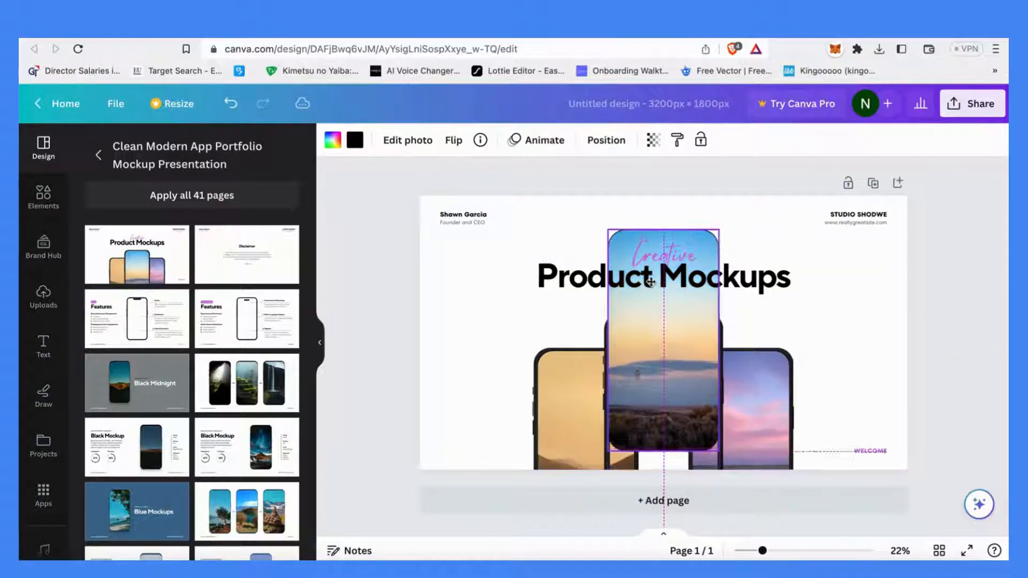
drag(645, 360, 653, 369)
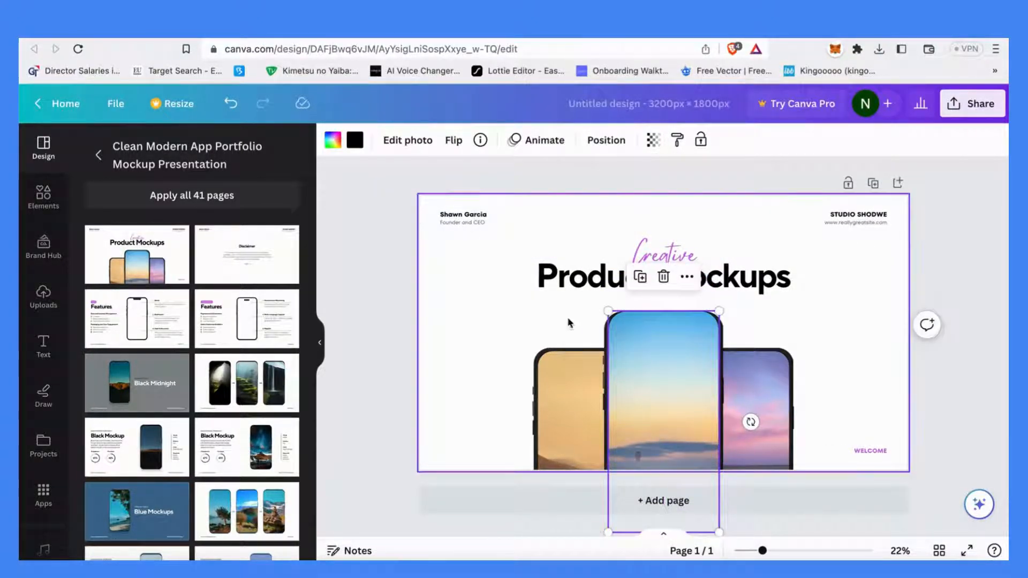
click(534, 323)
key(ctrl+z)
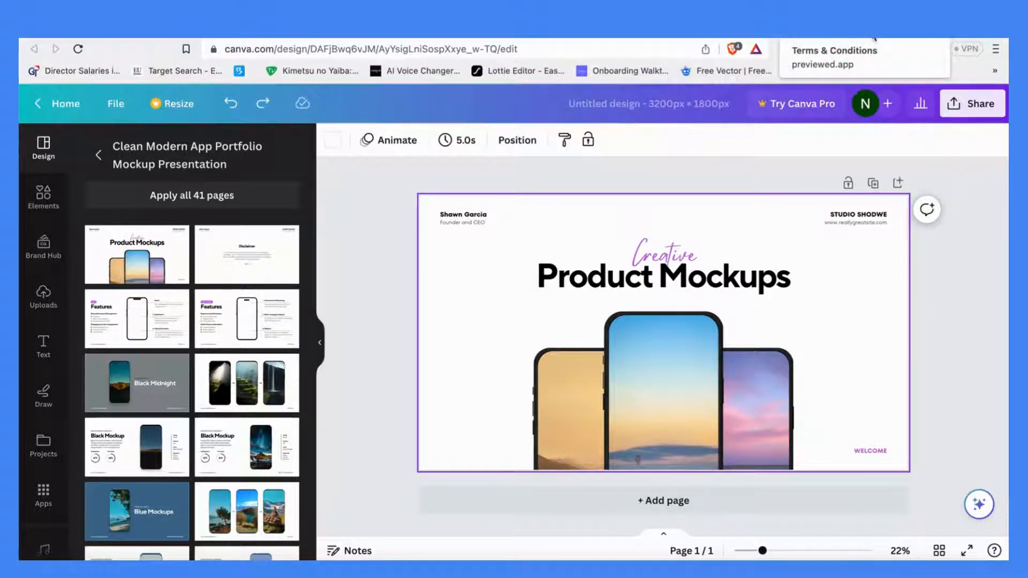
Rewrite the script 'Creative' caption above the headline, typing 'I use this' and trimming it back
click(685, 253)
click(685, 253)
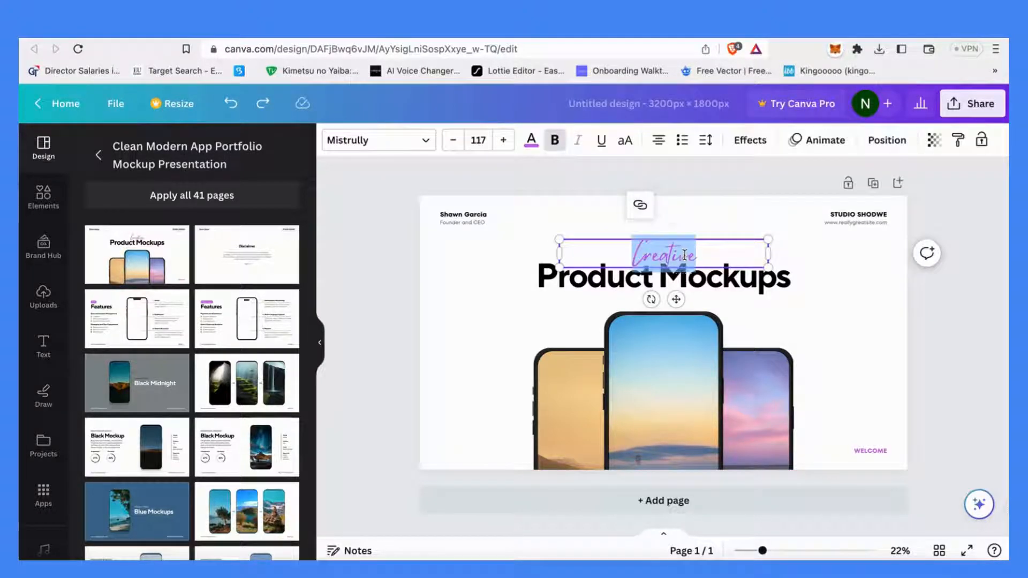
text(I use this)
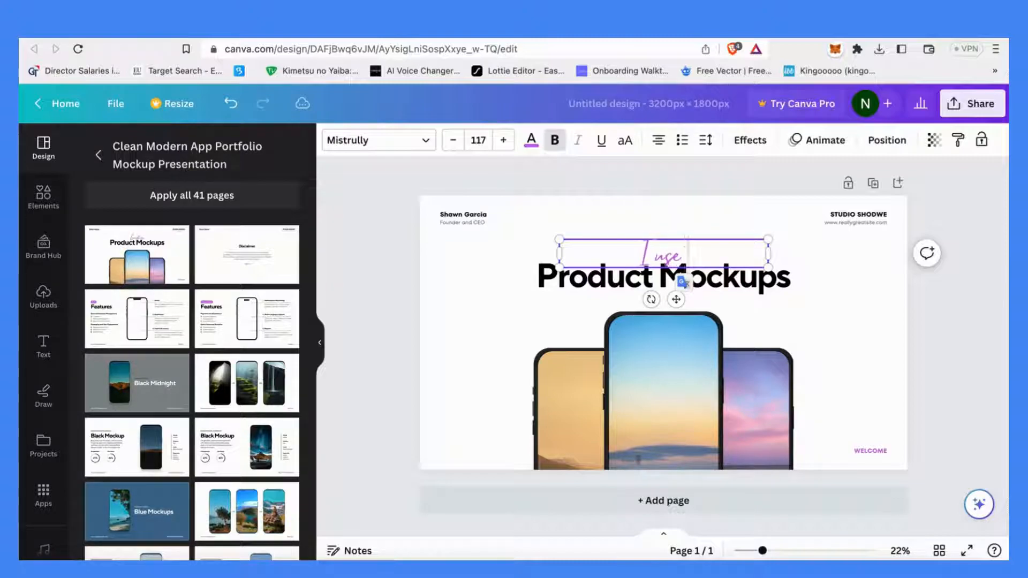
key(BackSpace)
key(BackSpace)
key(BackSpace)
key(BackSpace)
key(BackSpace)
key(BackSpace)
key(BackSpace)
key(BackSpace)
key(BackSpace)
key(BackSpace)
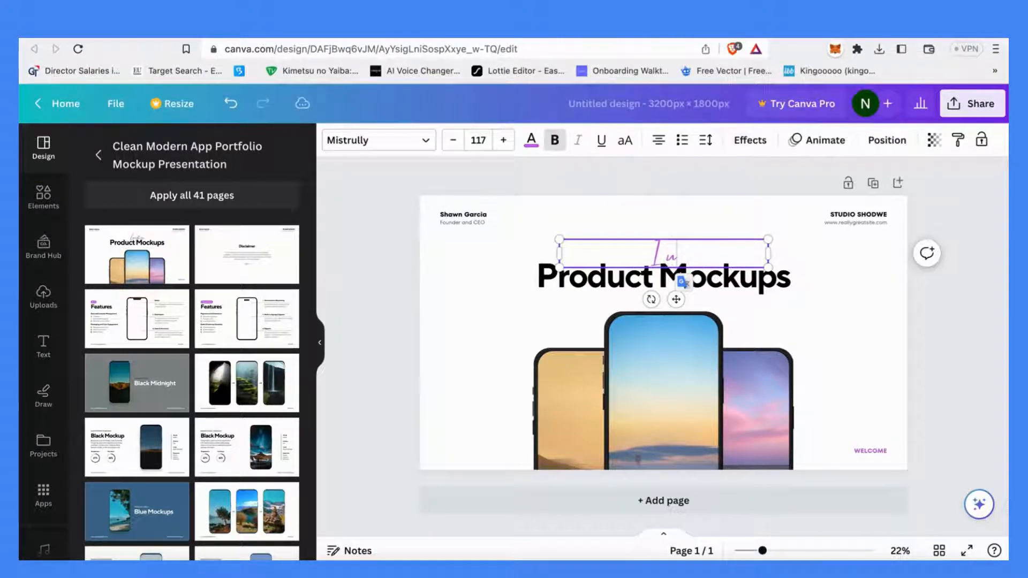
Try rewriting the 'Product Mockups' headline as 'I use this for the banner'
click(657, 273)
click(646, 277)
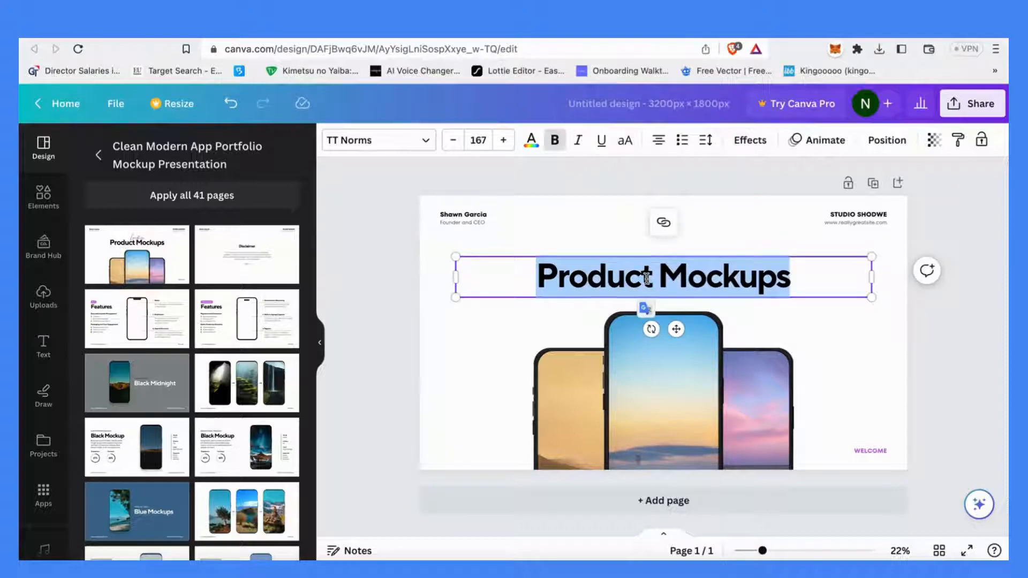
text(I use thi)
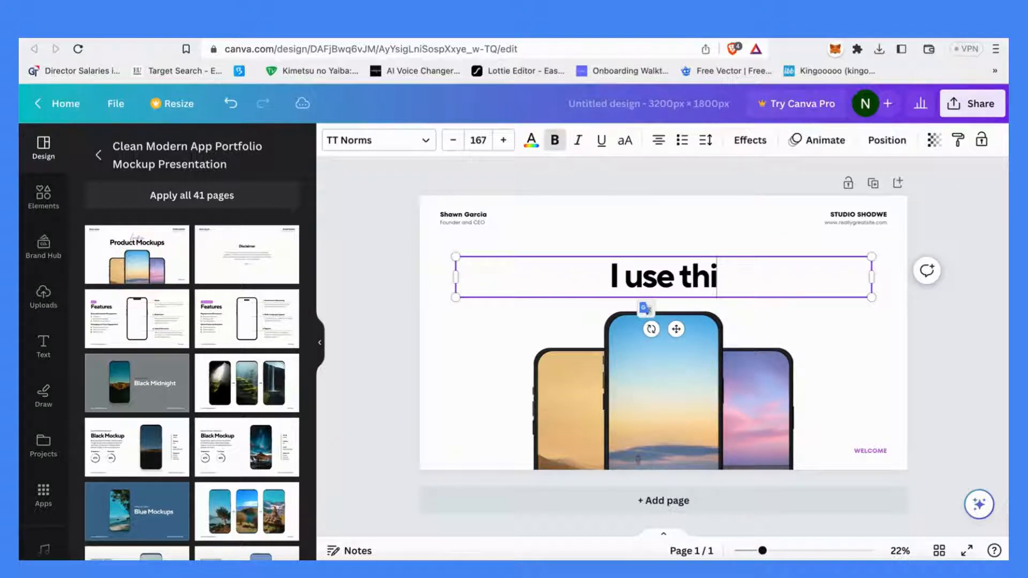
text(s for the banner)
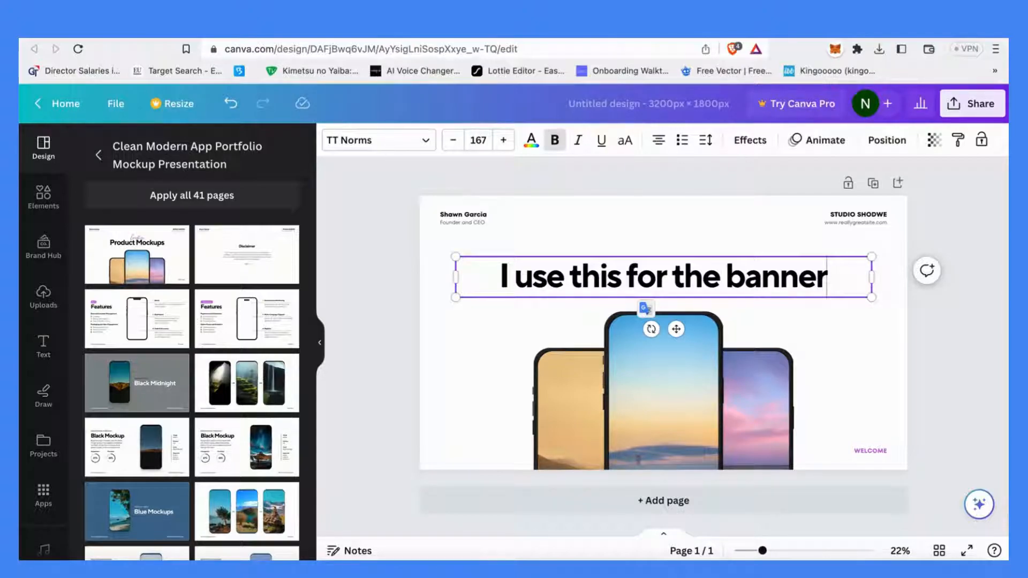
key(BackSpace)
key(BackSpace)
key(BackSpace)
key(BackSpace)
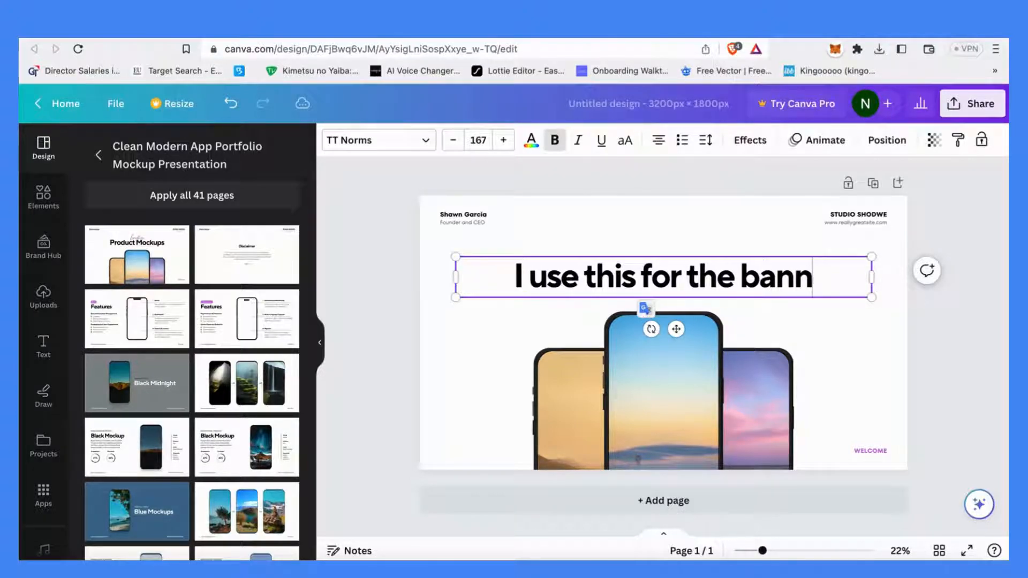
Replace the whole headline text with 'easier that way' and deselect it
key(ctrl+a)
text(eas)
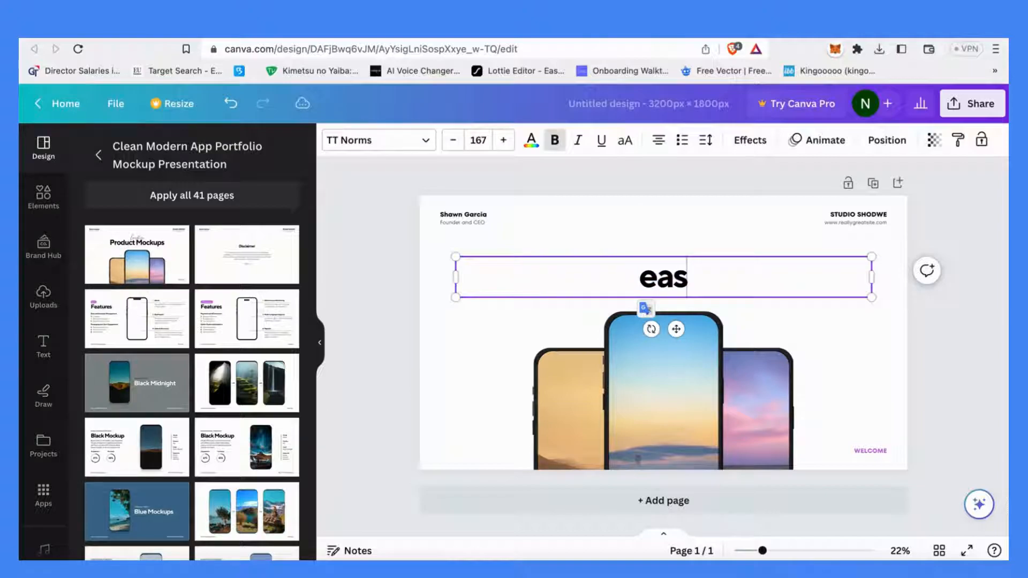
text(ier that way)
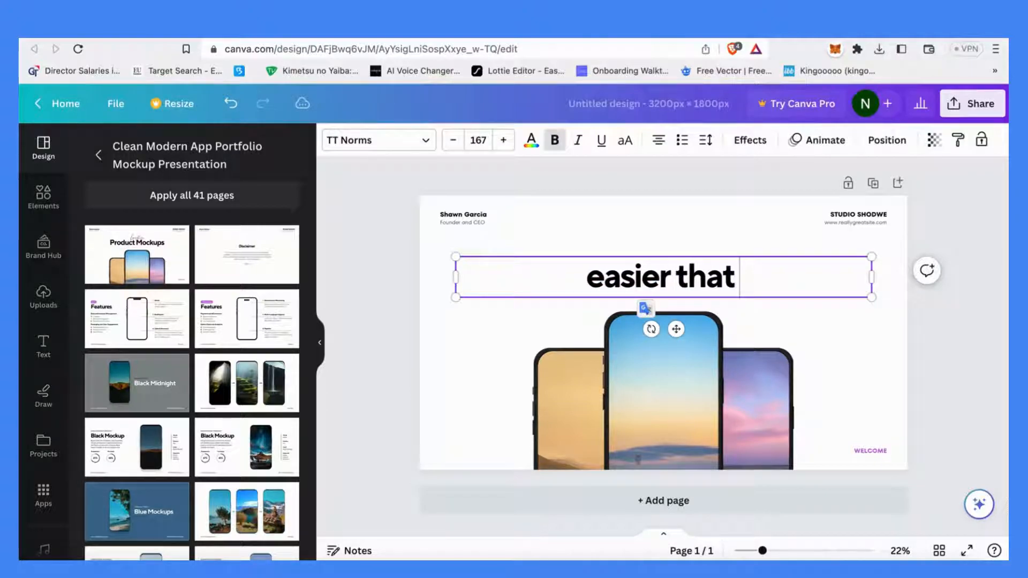
click(621, 214)
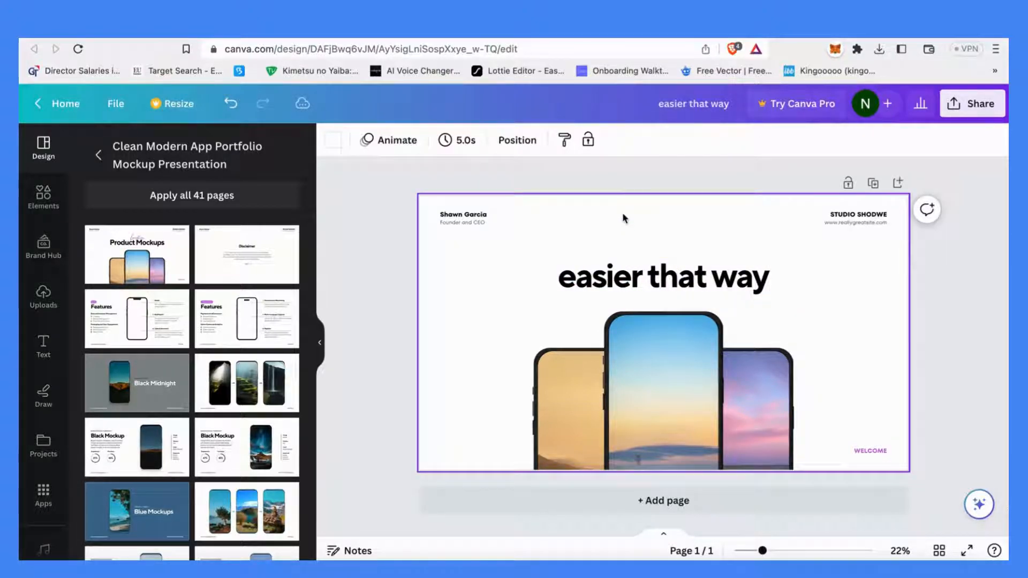